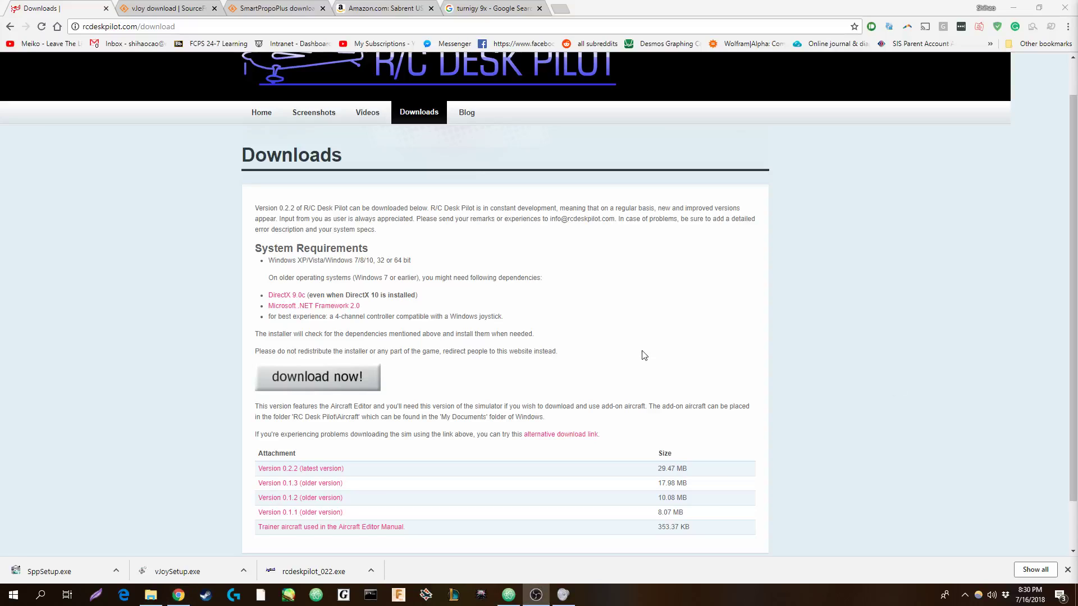
- Browse the vJoy and SmartPropoPlus download pages in Chrome
scroll(733, 455, up, 1)
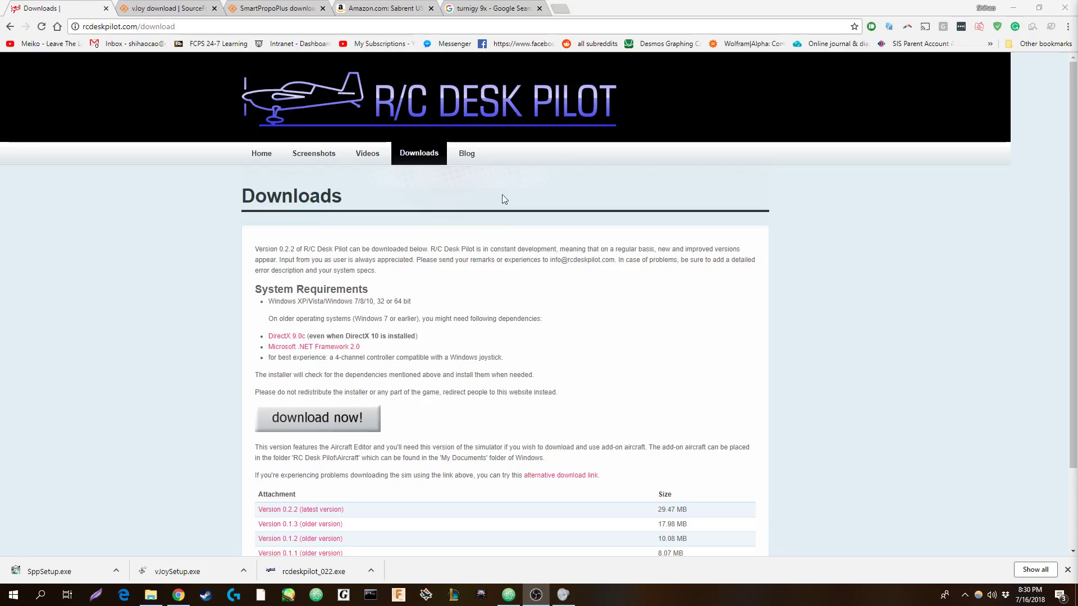
scroll(449, 452, down, 1)
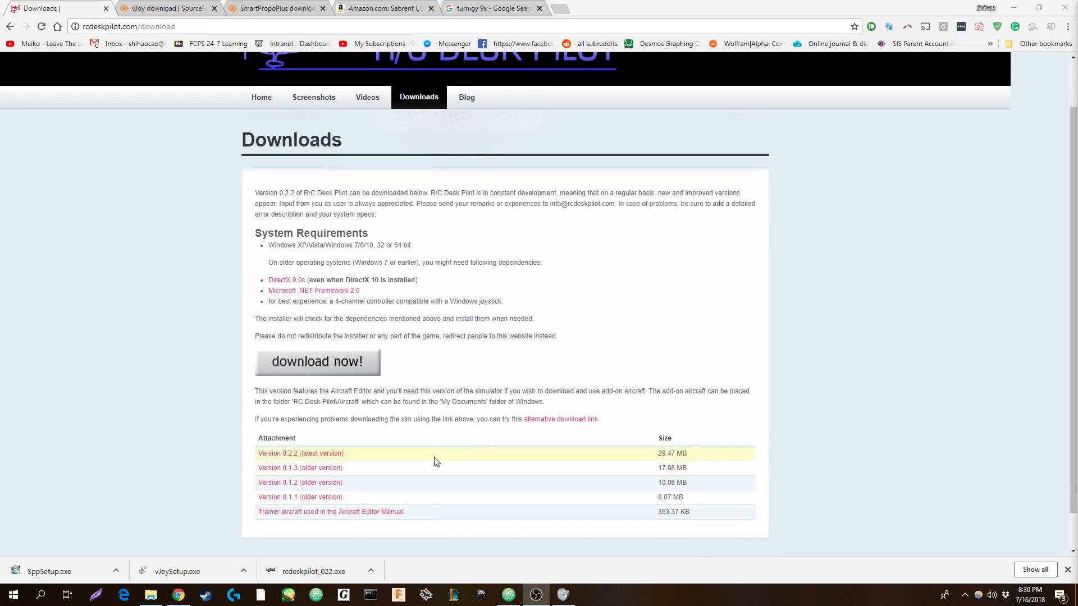
click(131, 12)
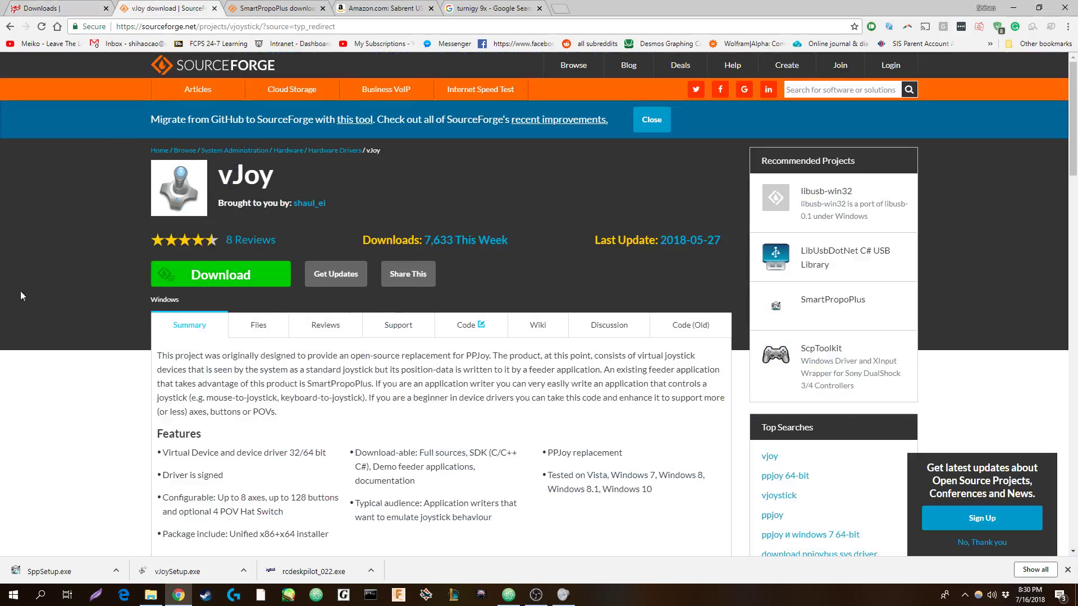
click(250, 7)
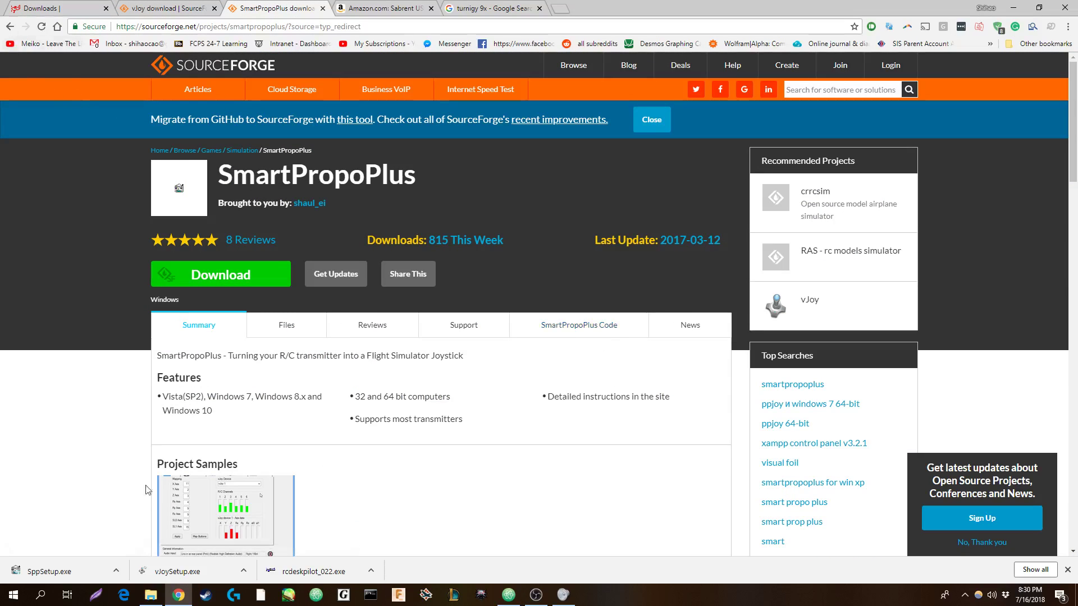
- Open the Downloads folder and install the vJoy driver with all companion apps, then close the installer
click(150, 595)
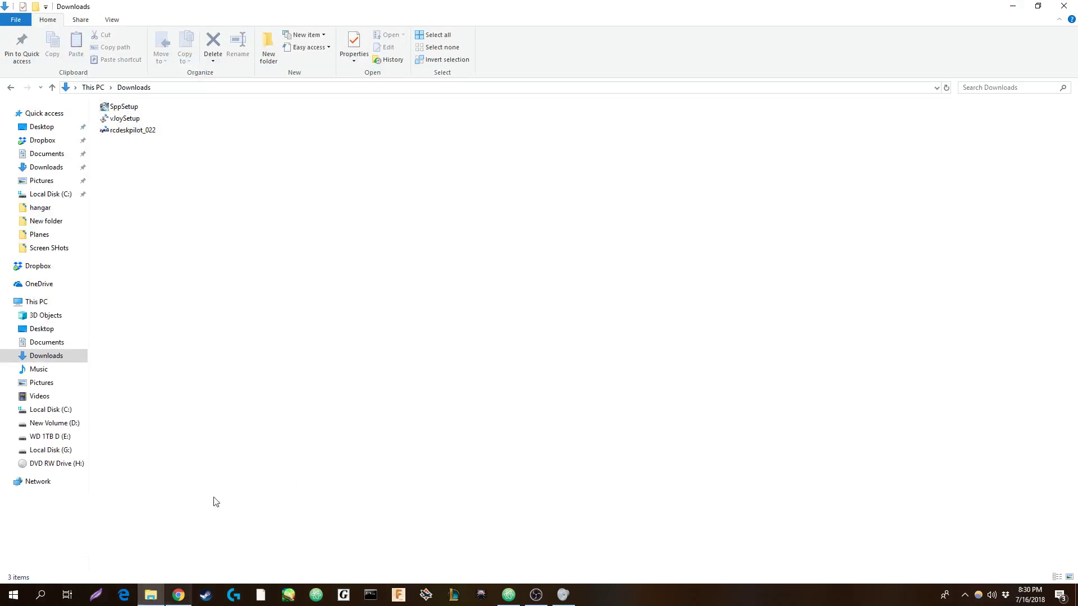
double_click(124, 119)
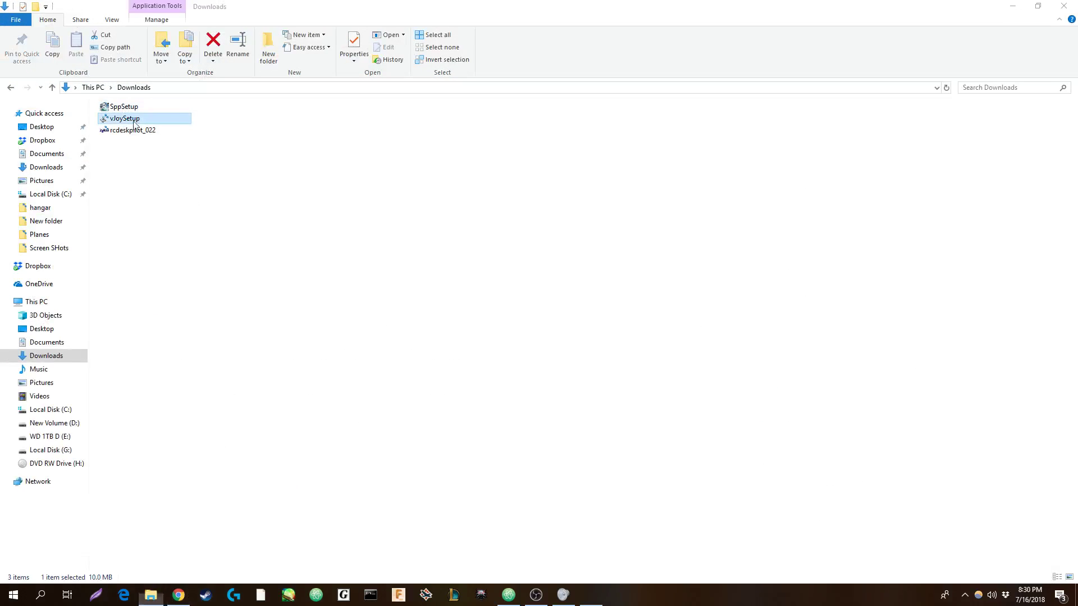
click(593, 390)
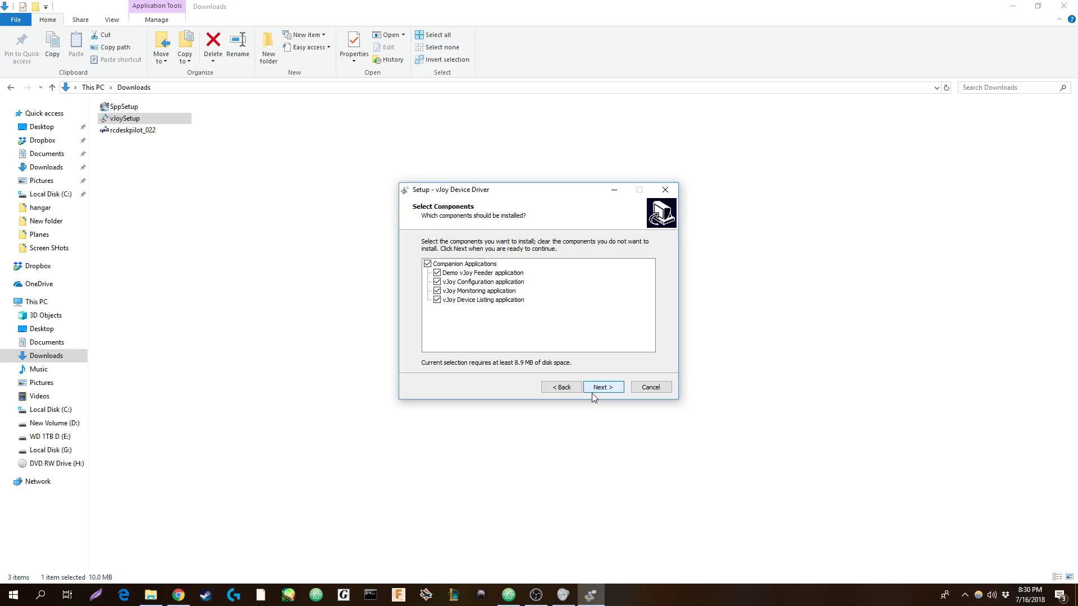
click(595, 390)
click(595, 390)
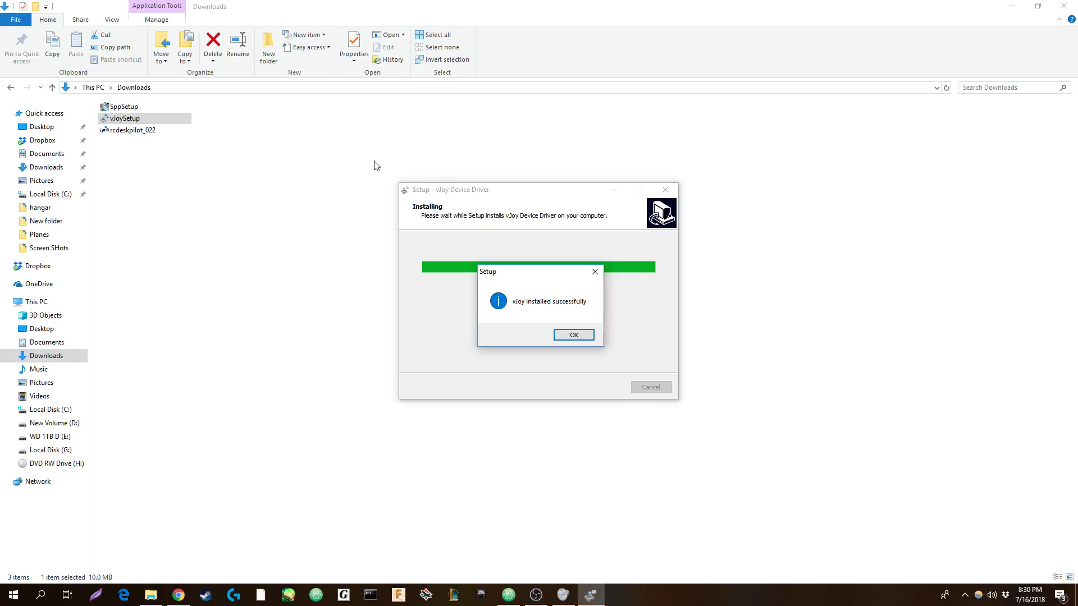
click(574, 333)
click(169, 160)
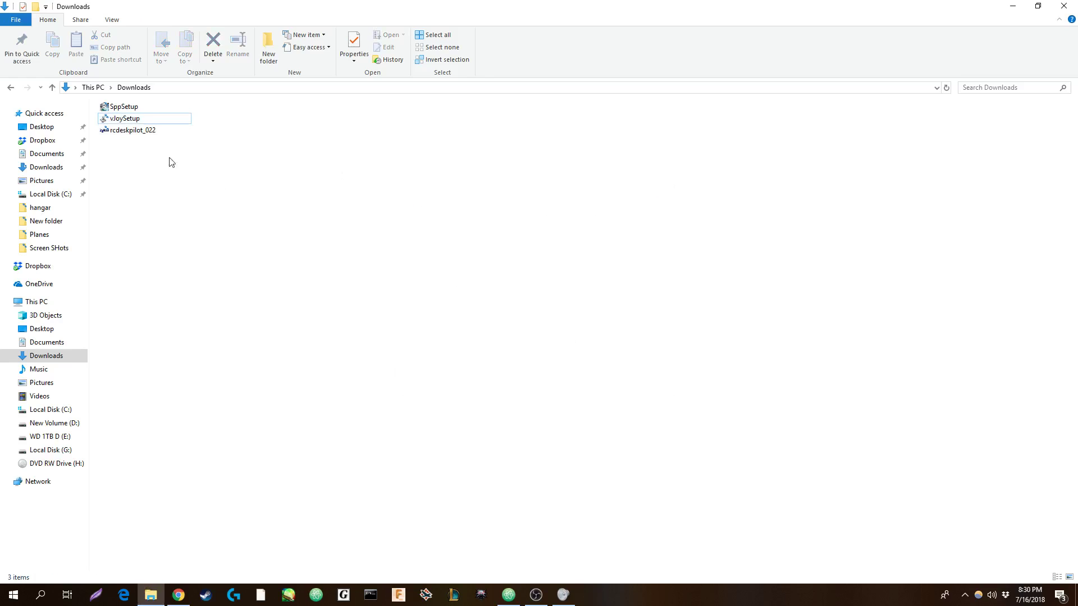
- Install SmartPropoPlus with its default install and Start Menu folders, then select the RC Desk Pilot installer
double_click(136, 106)
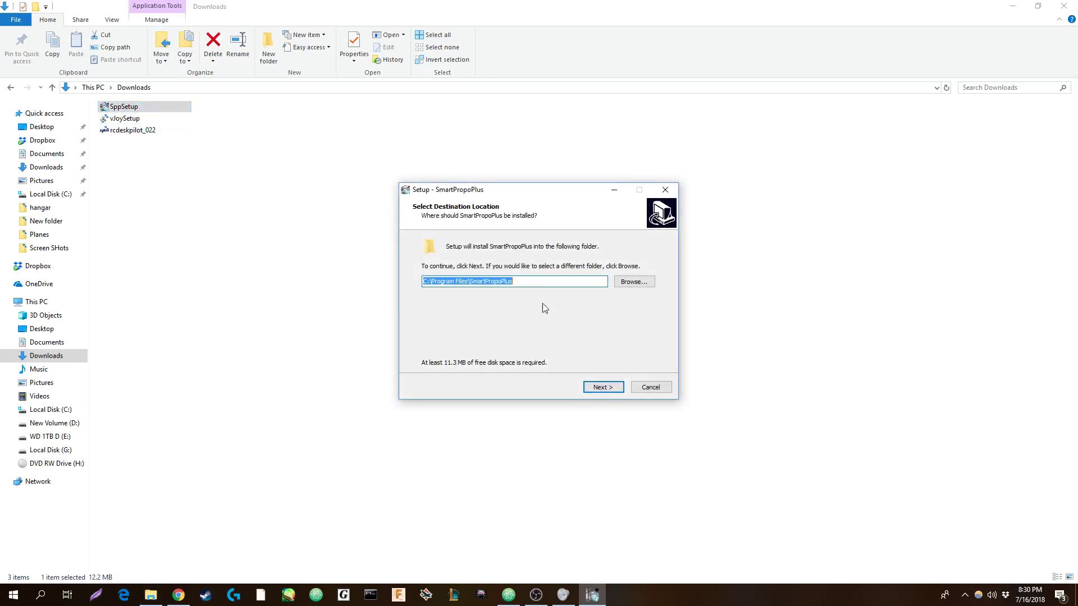
click(595, 388)
click(595, 388)
click(595, 388)
click(595, 388)
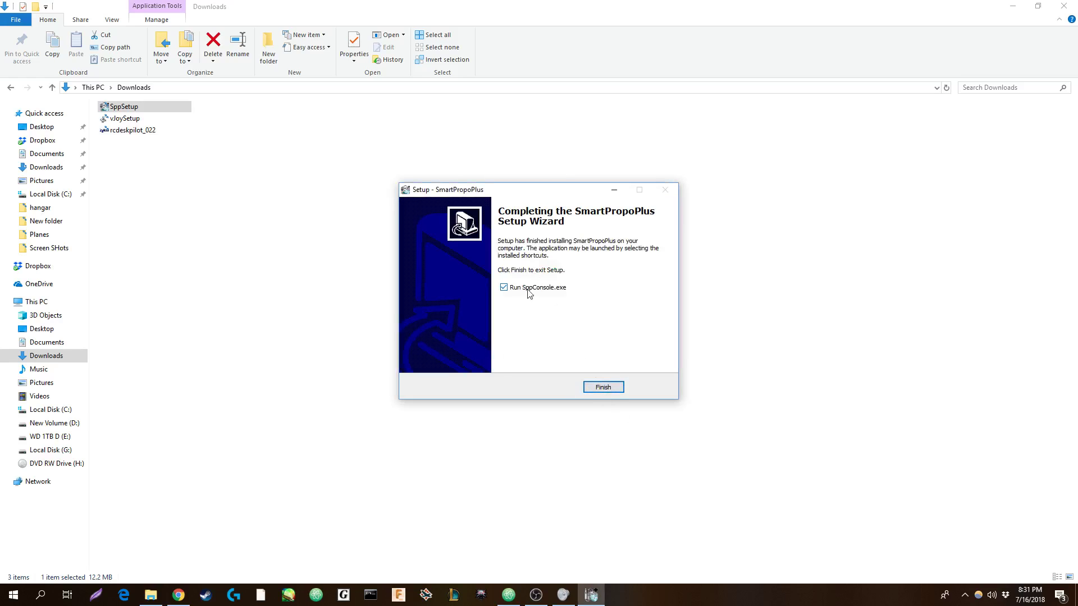
click(612, 391)
click(149, 130)
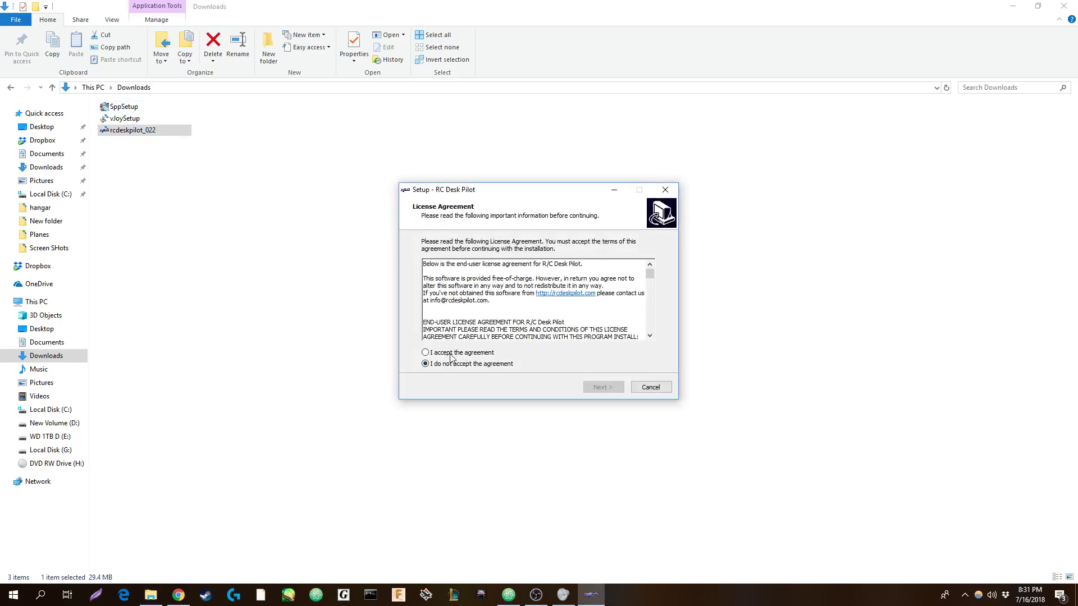
- Accept the licence and install RC Desk Pilot with default location and Start Menu folder, without launching it
click(451, 354)
click(613, 388)
click(614, 392)
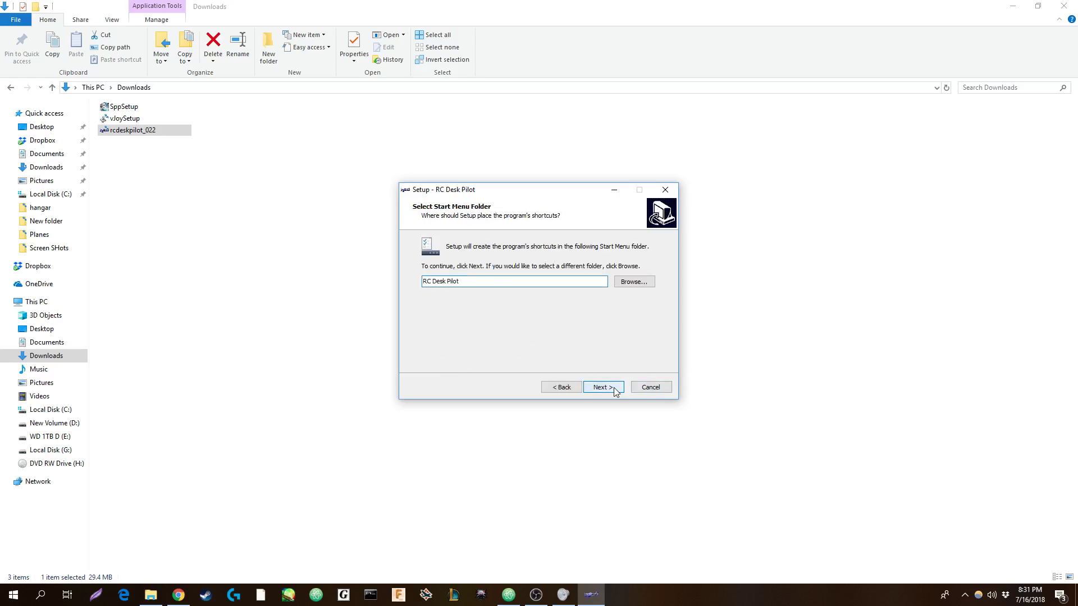
click(614, 391)
click(614, 392)
click(613, 388)
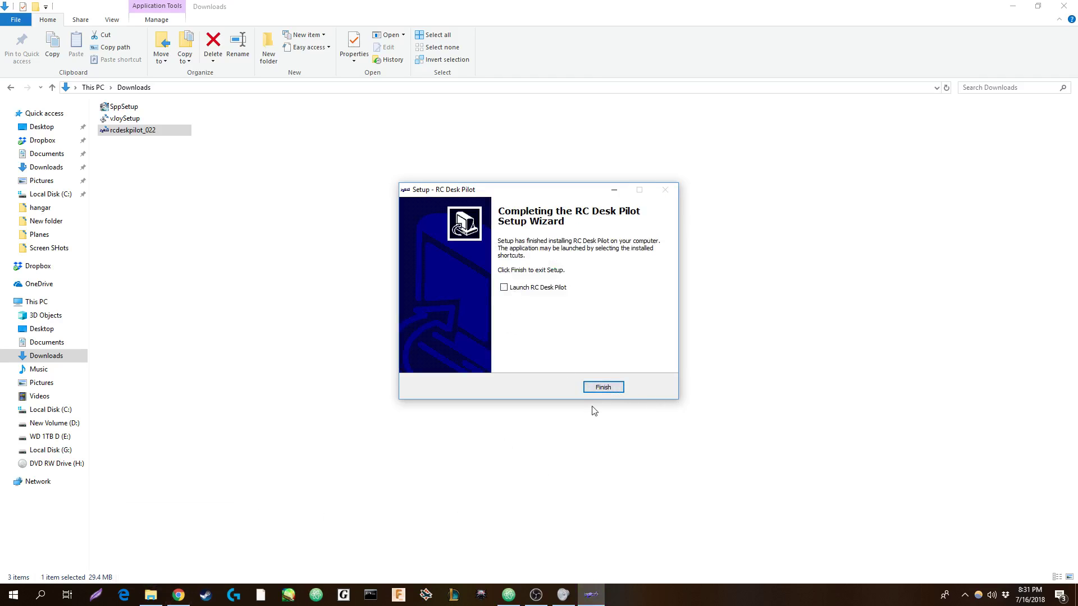
click(604, 389)
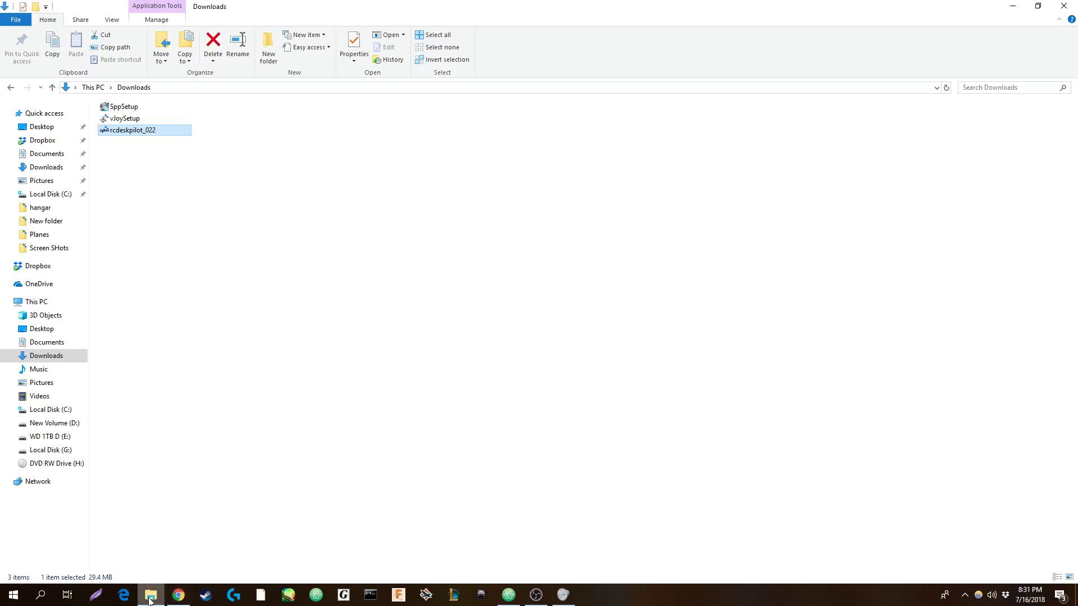
- Review the Amazon sound adapter, turnigy 9x and SmartPropoPlus tabs in Chrome, ending on the Amazon page
click(180, 601)
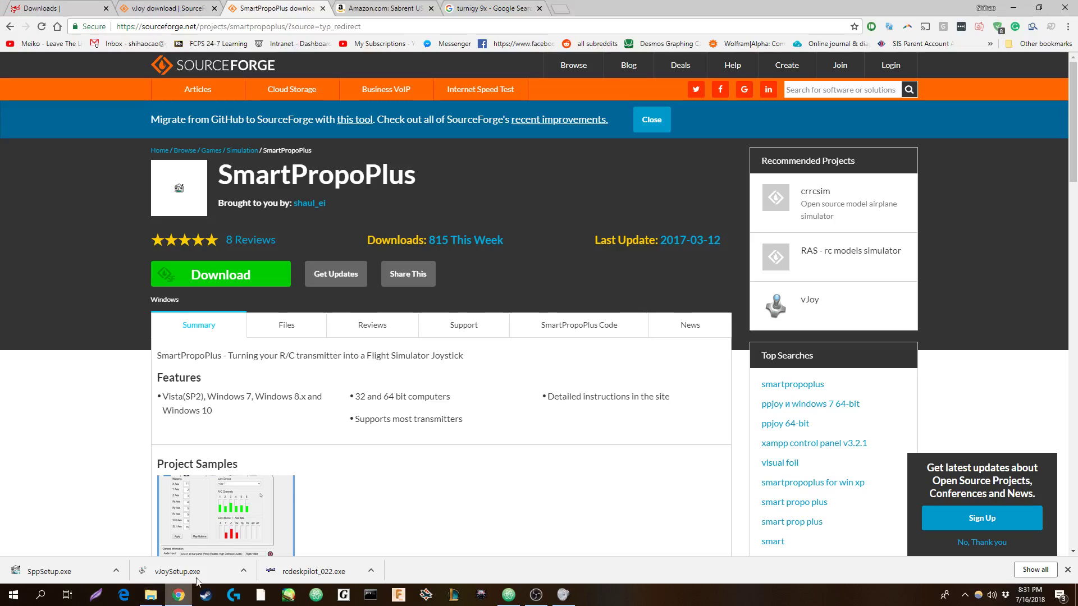
click(386, 9)
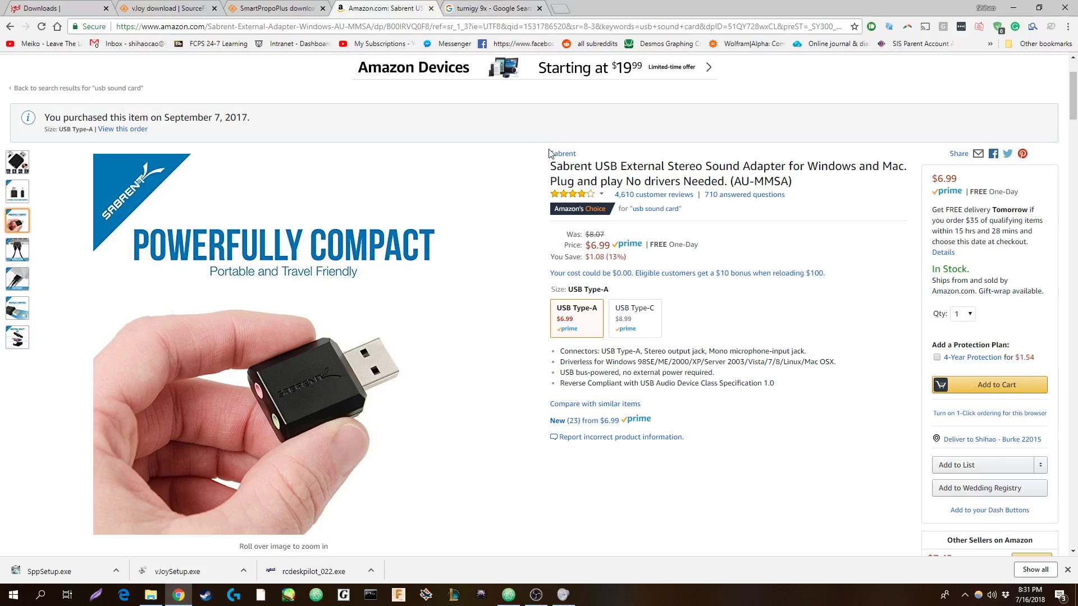
scroll(549, 153, down, 1)
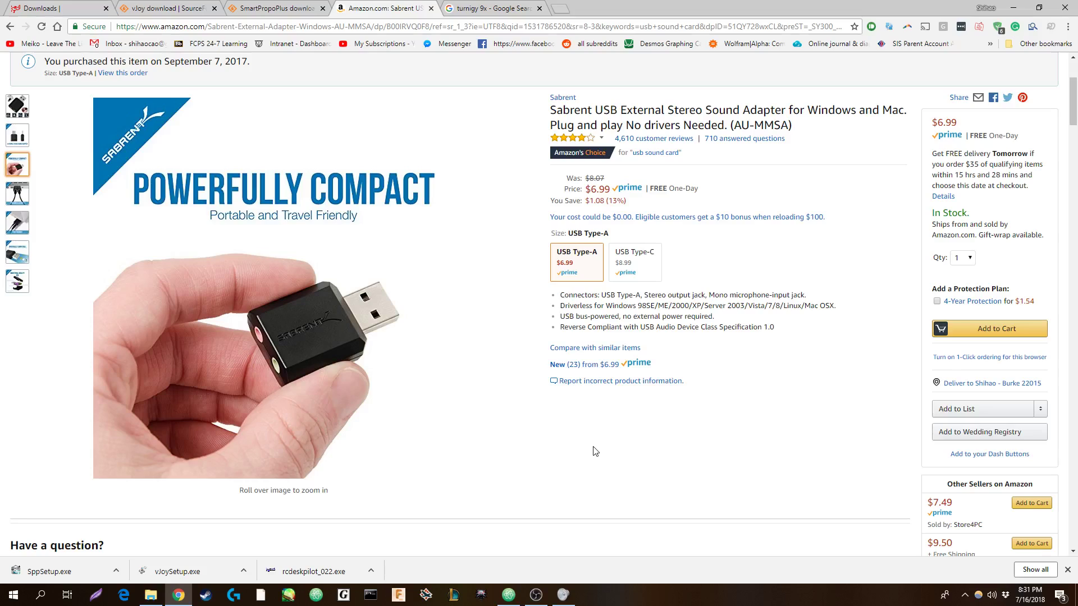
scroll(789, 385, up, 1)
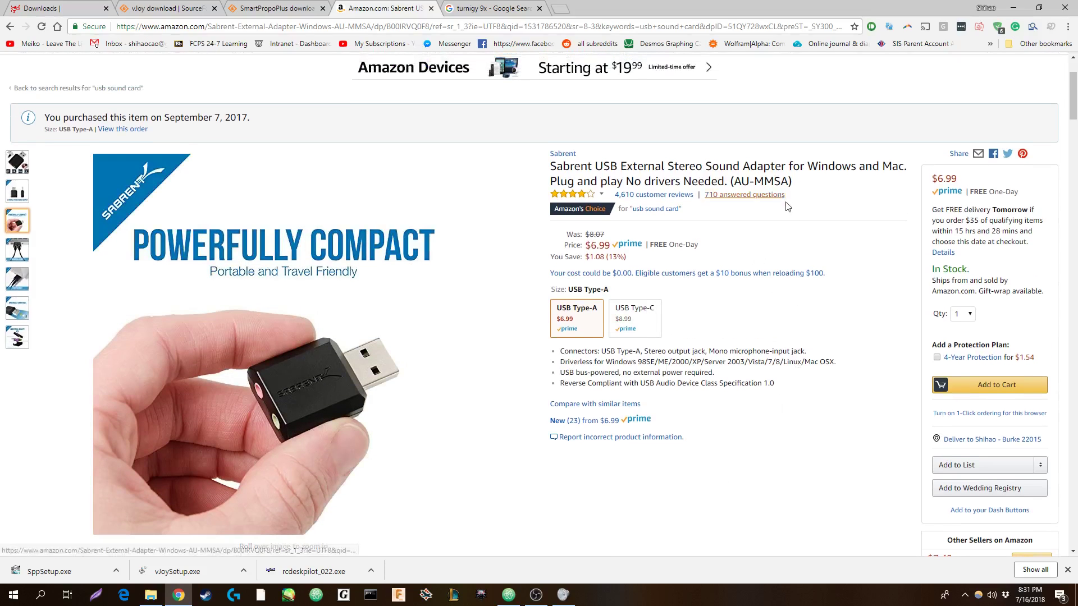
click(486, 8)
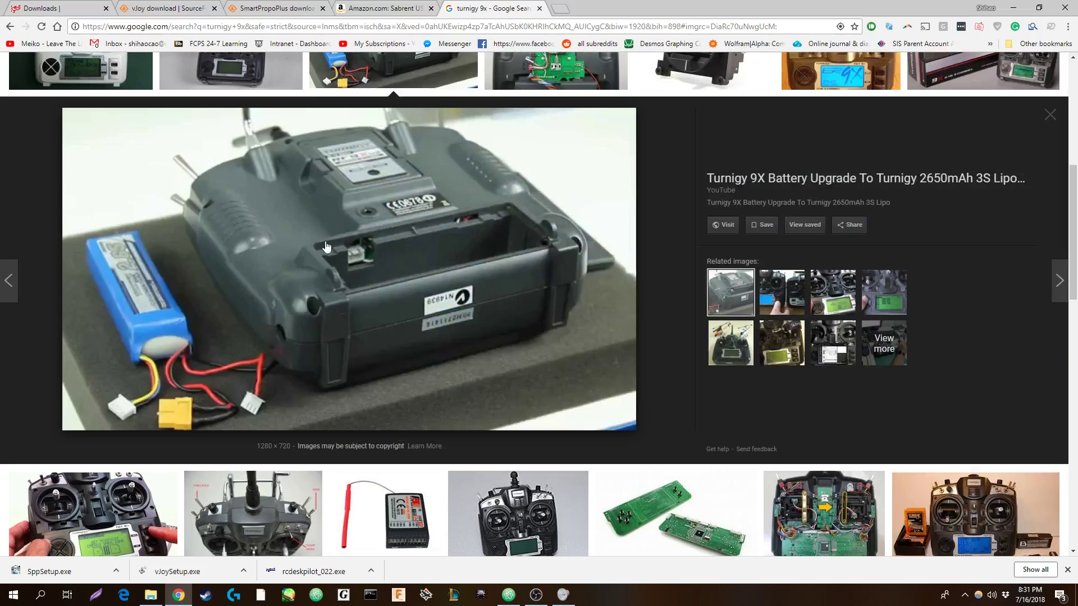
mouse_move(375, 225)
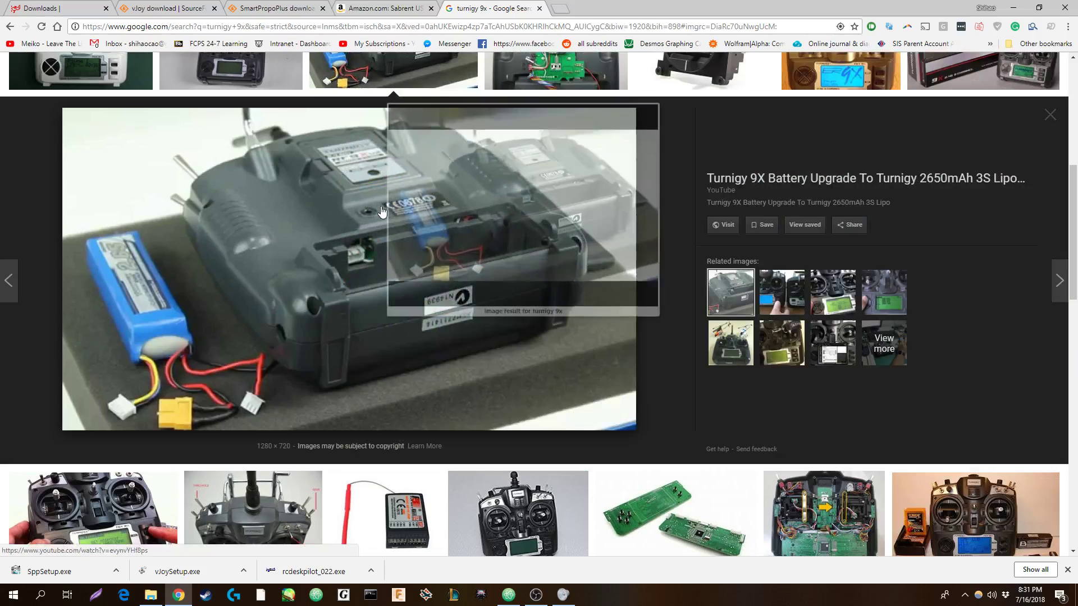
click(278, 8)
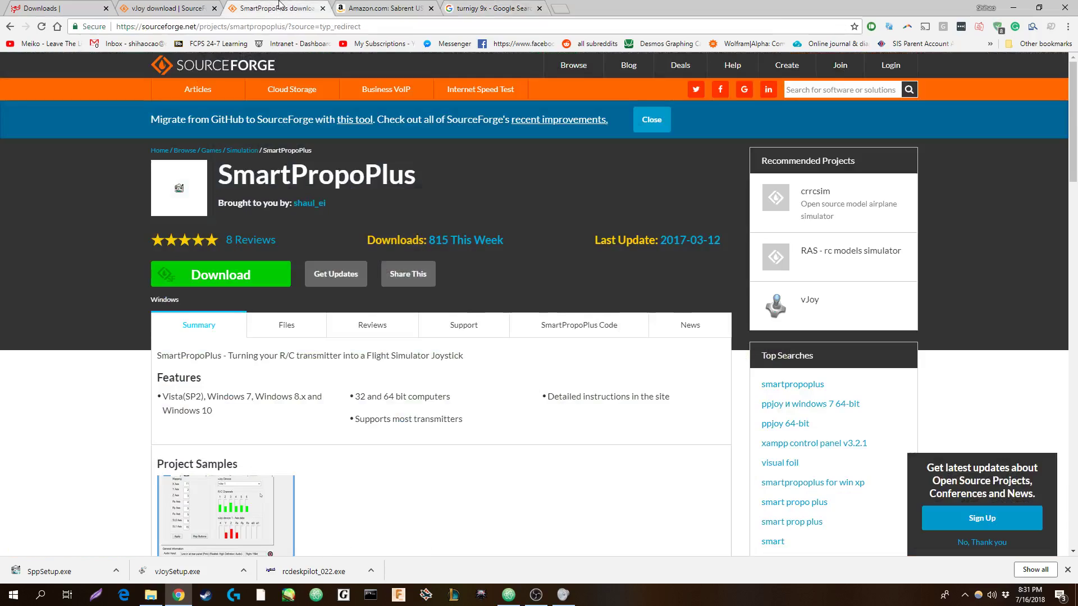
click(381, 8)
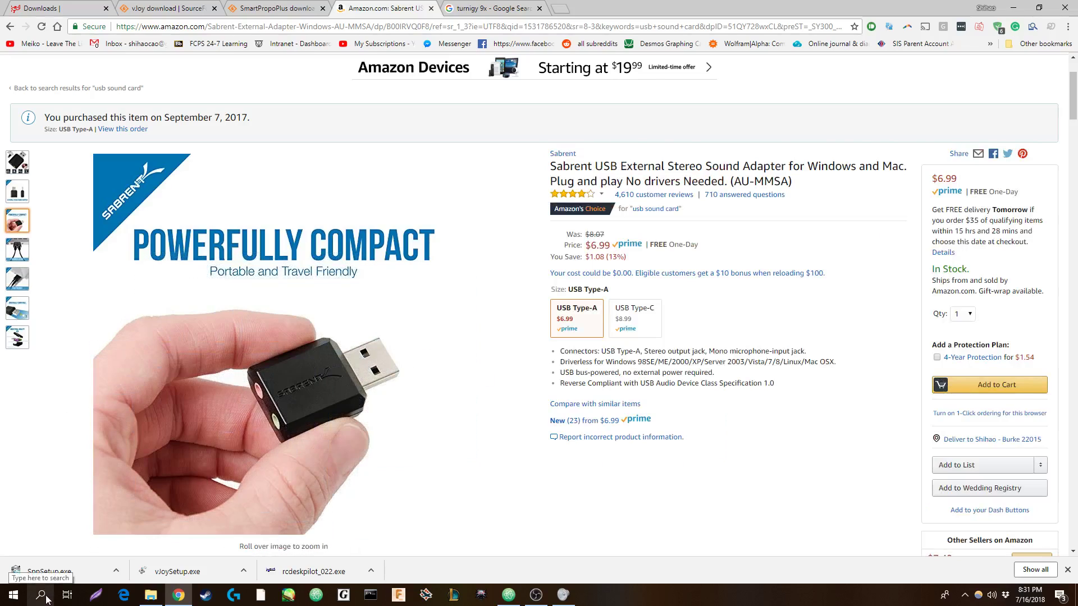
- Search Windows Start for 'smart pro' and check the hidden notification-area icons
click(41, 595)
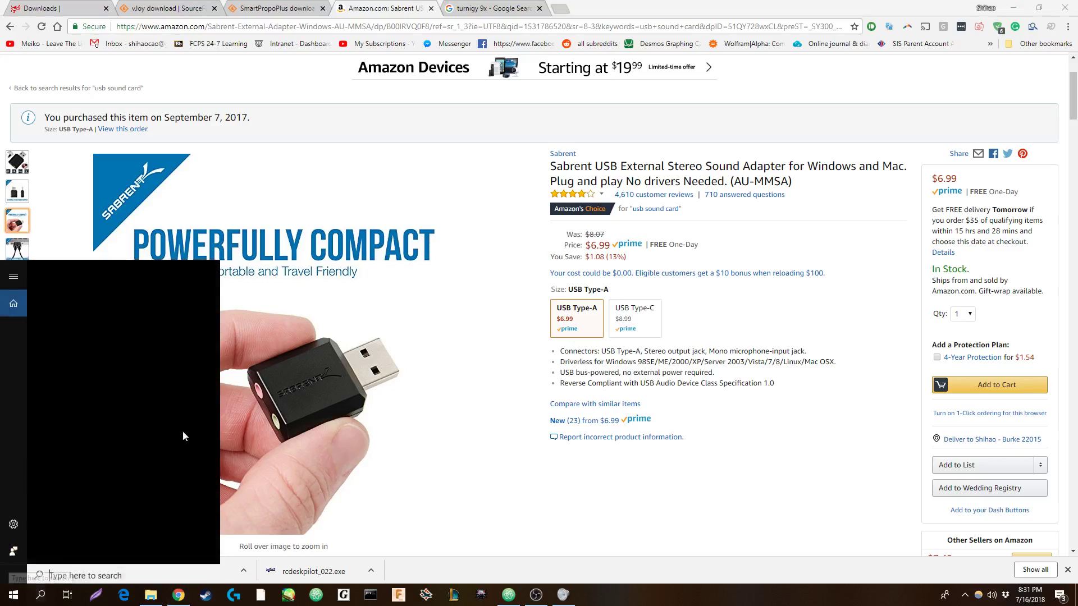
text(smart)
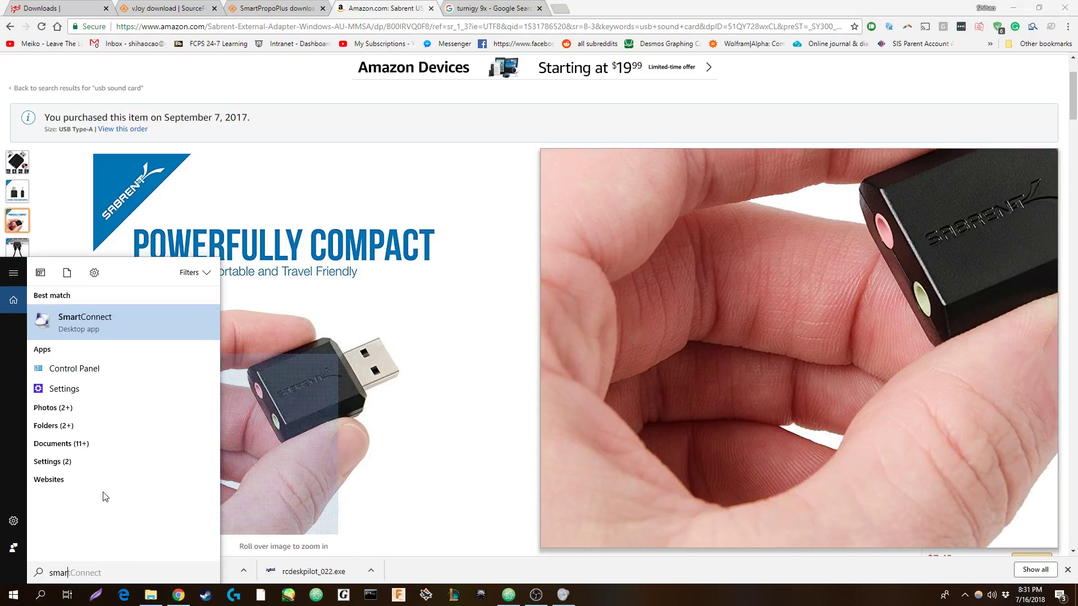
text( pro)
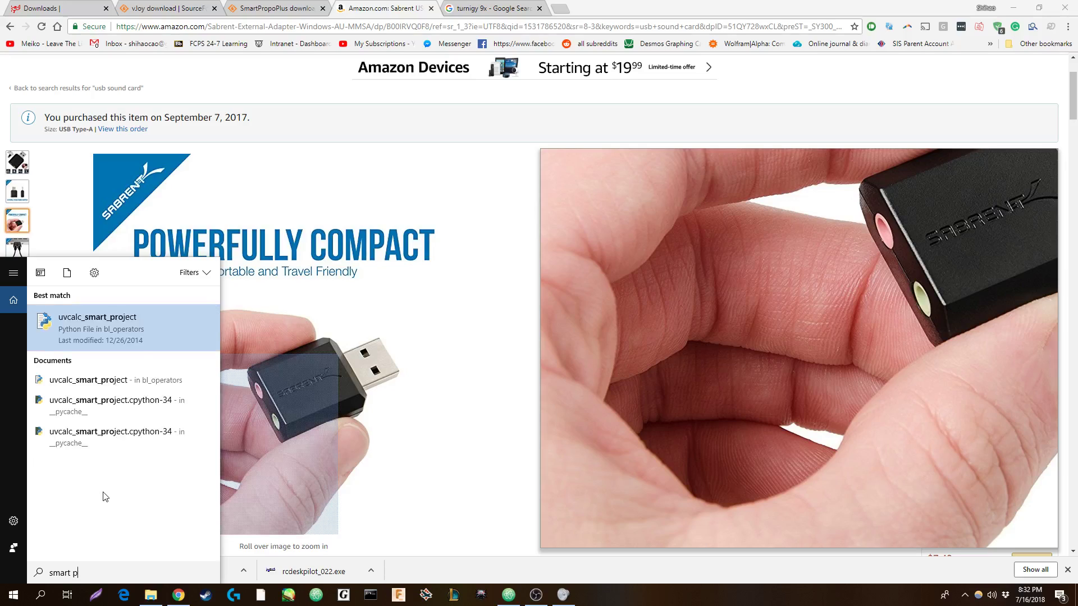
key(BackSpace)
key(BackSpace)
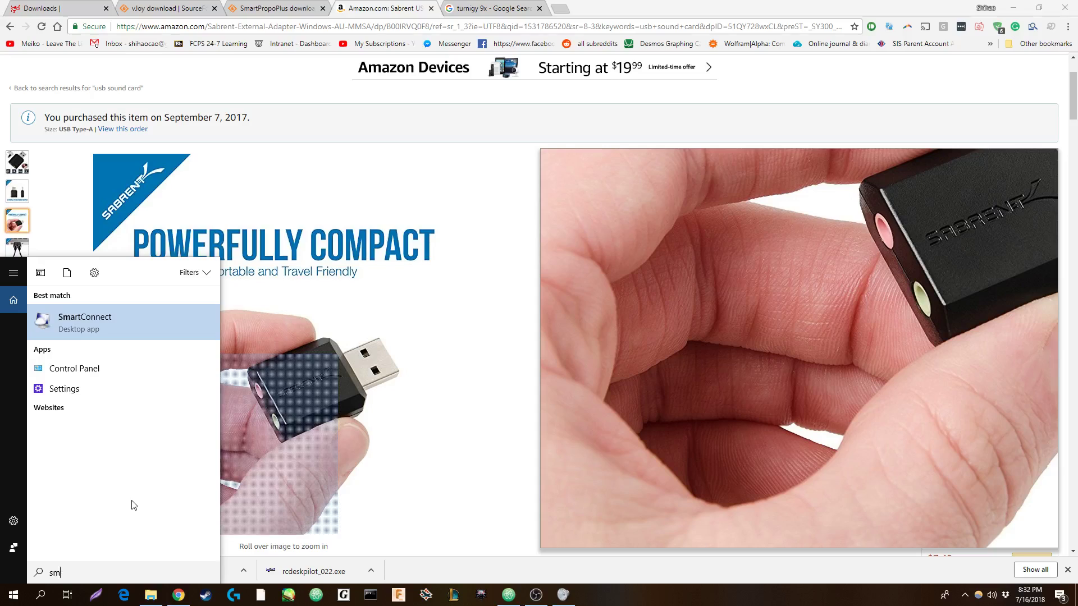
key(BackSpace)
key(BackSpace)
key(BackSpace)
text(smar)
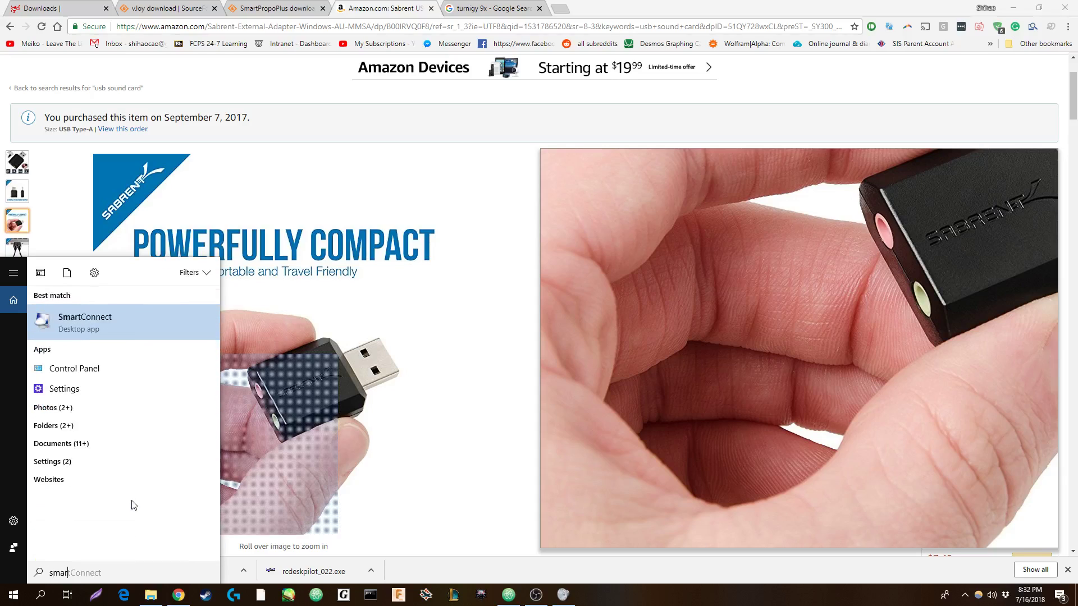
key(BackSpace)
key(BackSpace)
key(BackSpace)
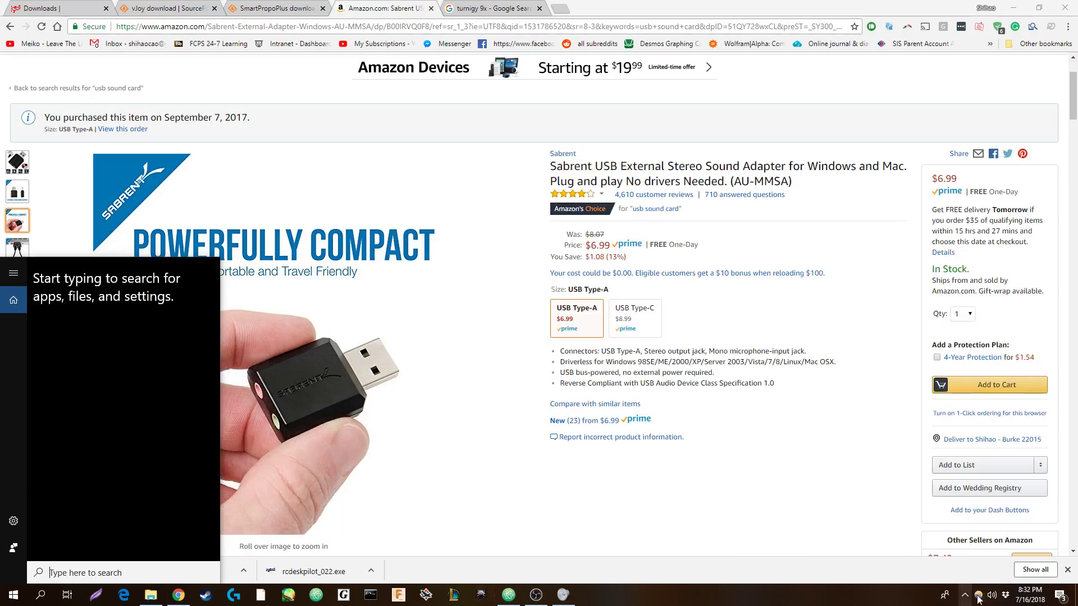
click(966, 597)
click(966, 598)
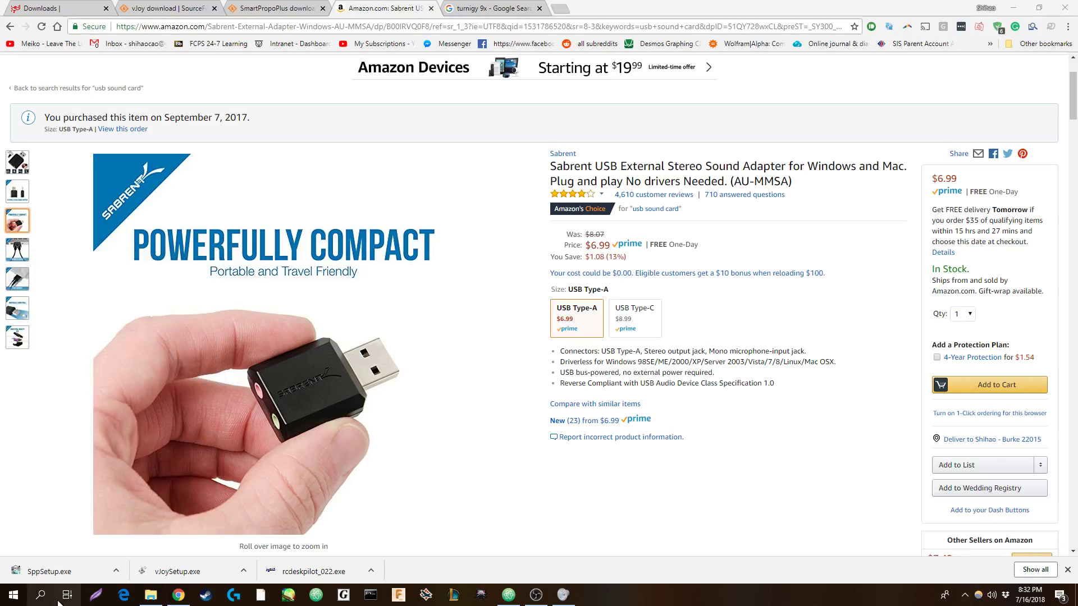
- Minimize the browser and Explorer windows and retry the SmartPropoPlus search
click(1017, 9)
click(1017, 8)
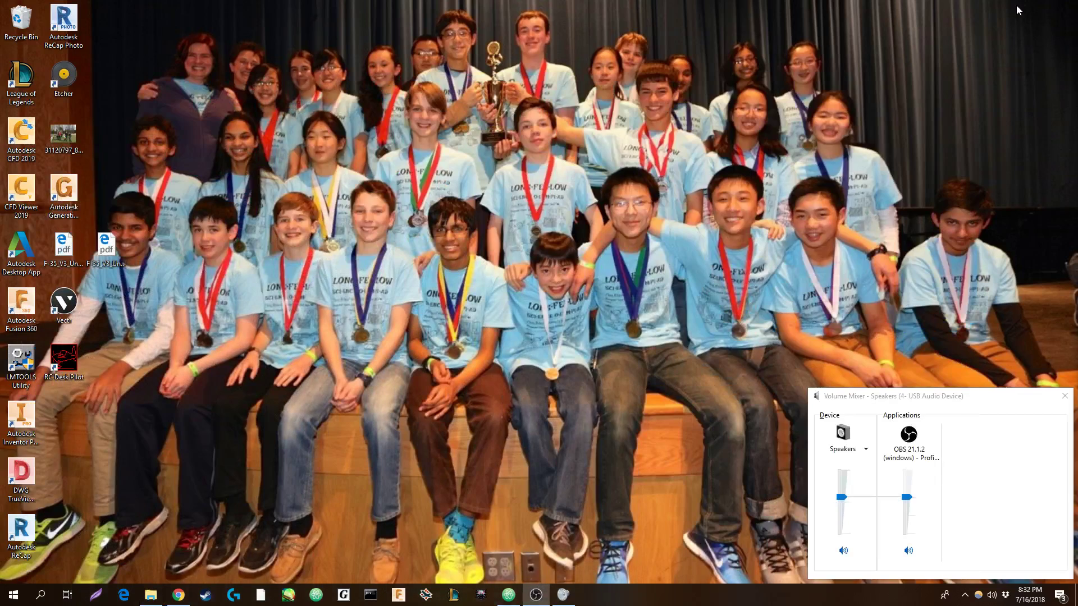
click(40, 595)
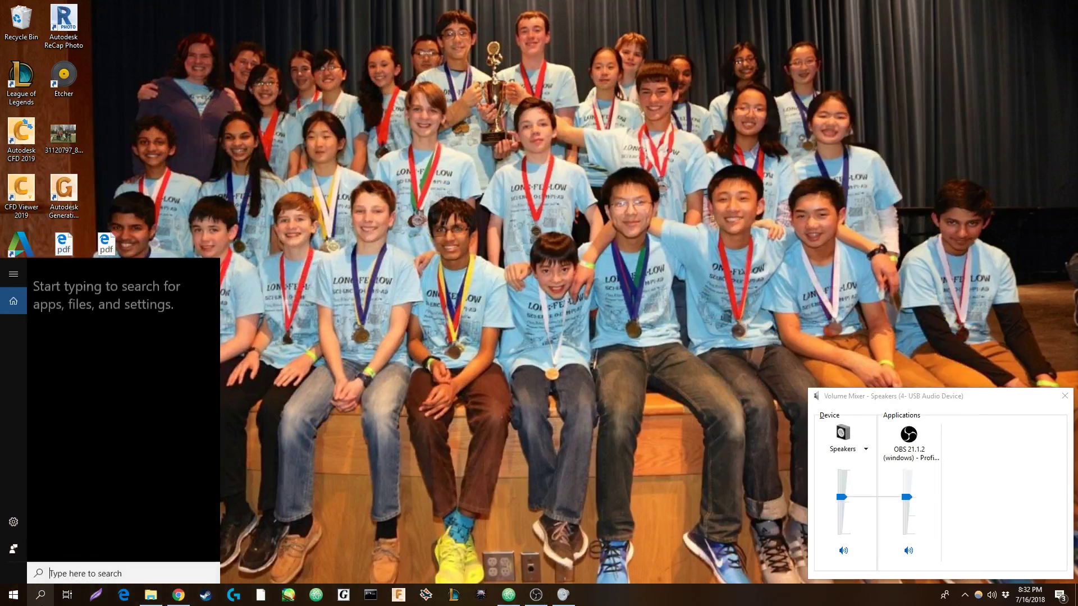
text(smart pr)
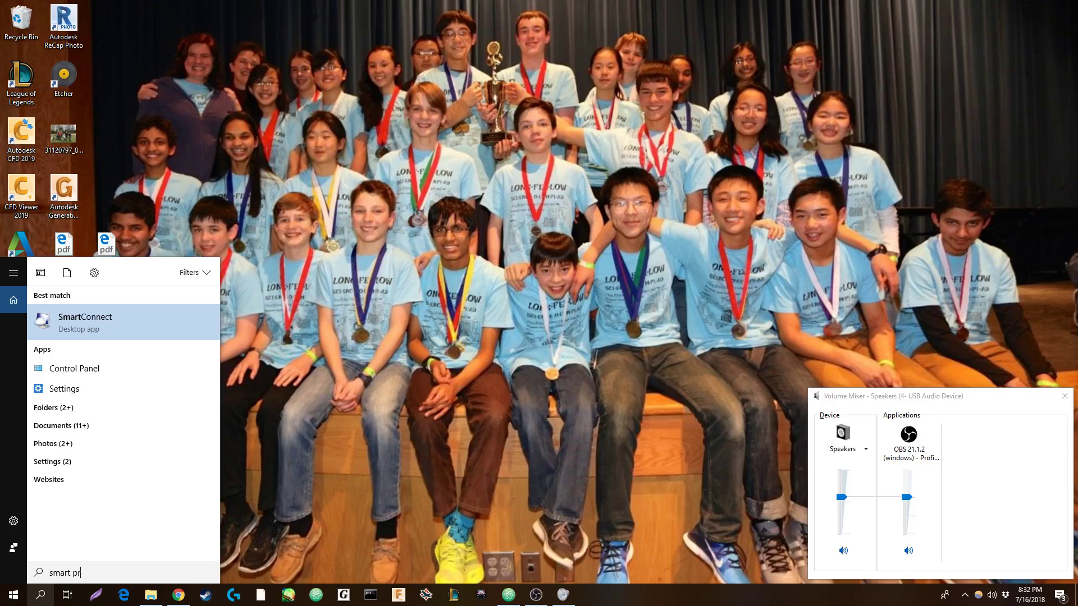
text(opro)
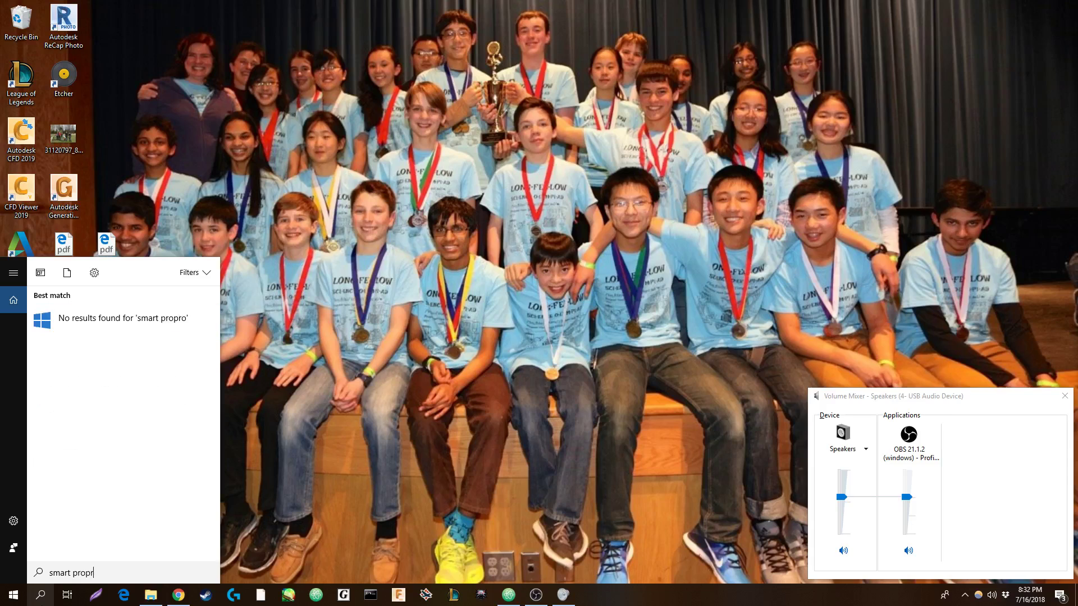
key(BackSpace)
key(BackSpace)
key(BackSpace)
text(pro)
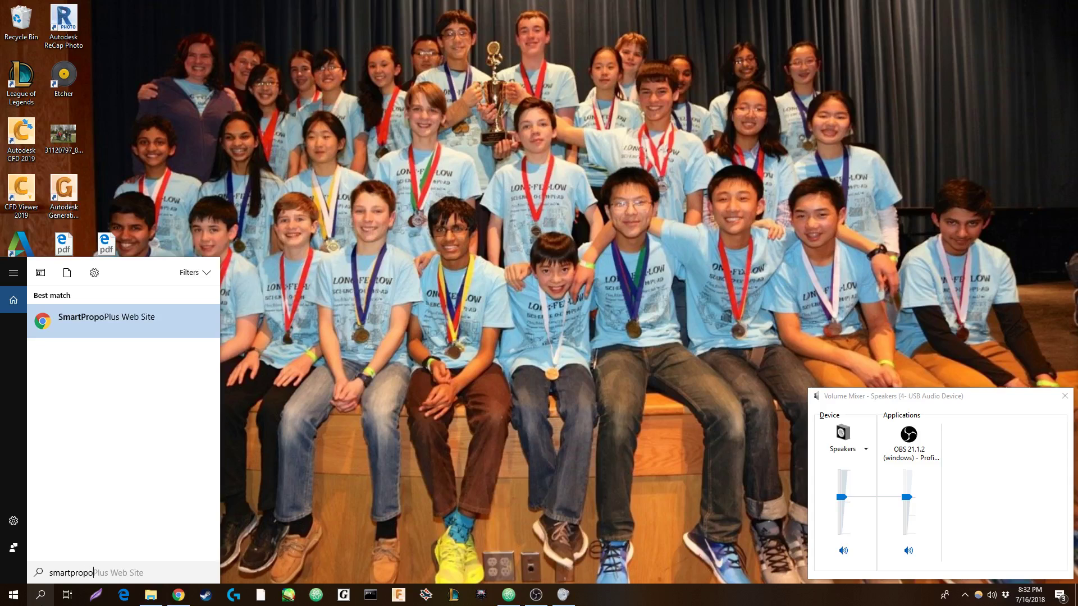
key(BackSpace)
key(BackSpace)
key(BackSpace)
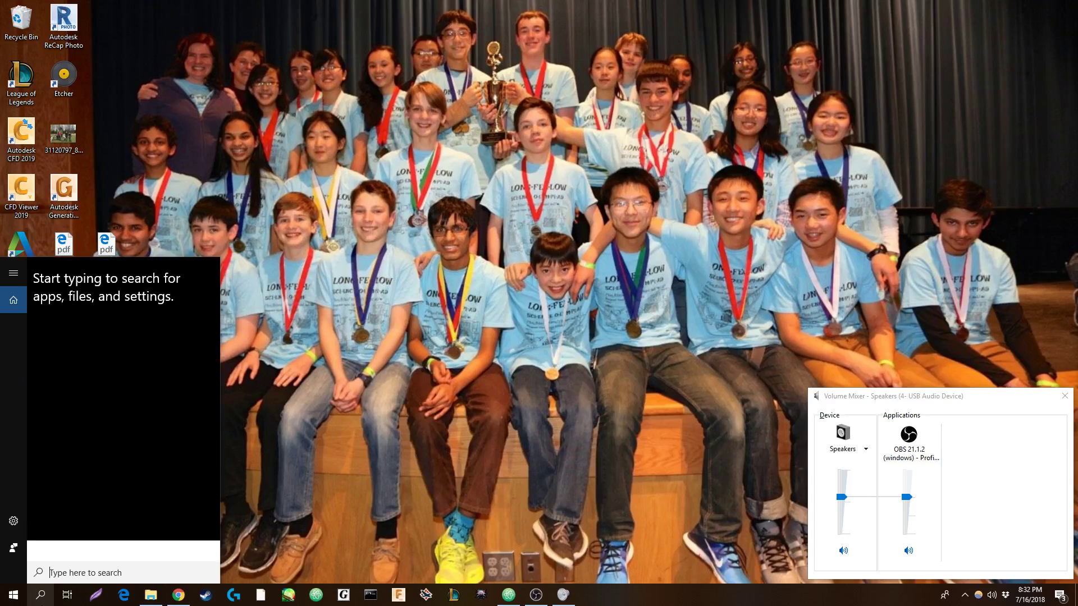
- Browse in File Explorer to C:\Program Files\SmartPropoPlus
click(155, 598)
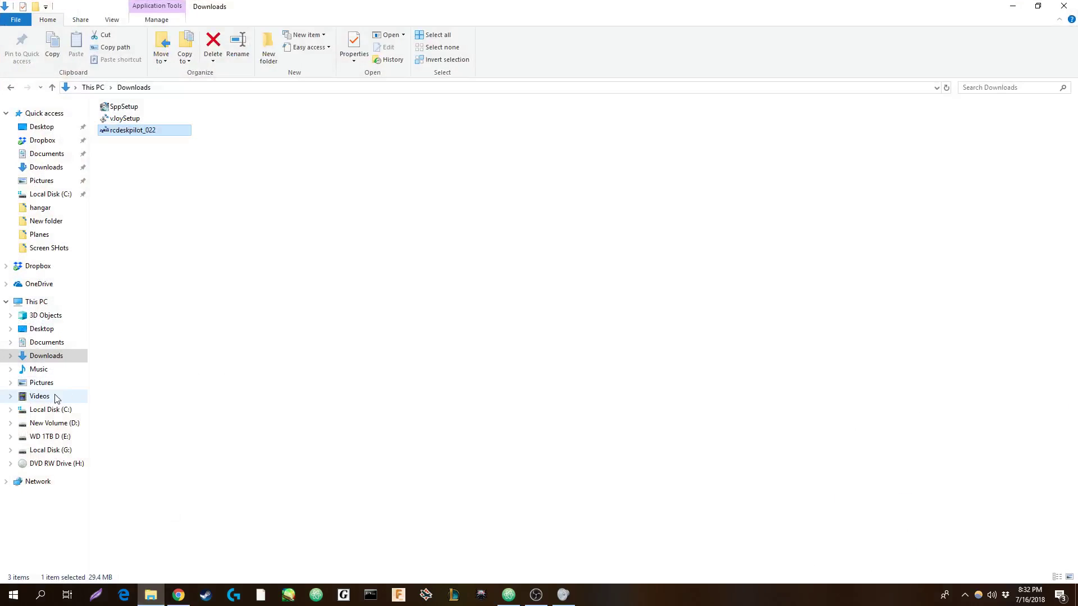
click(78, 409)
double_click(191, 204)
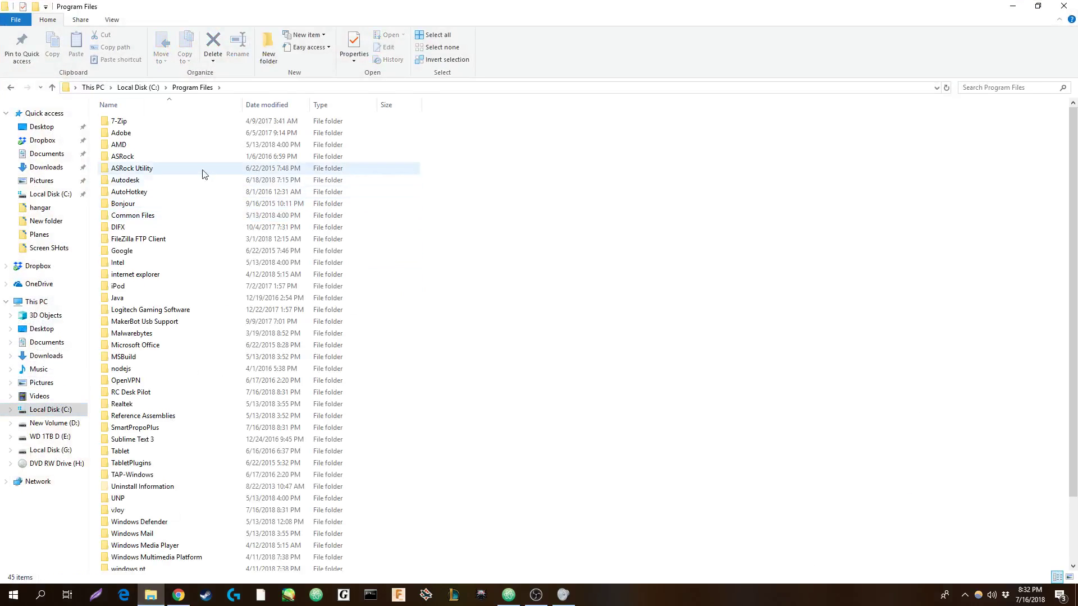
scroll(336, 336, down, 2)
double_click(152, 353)
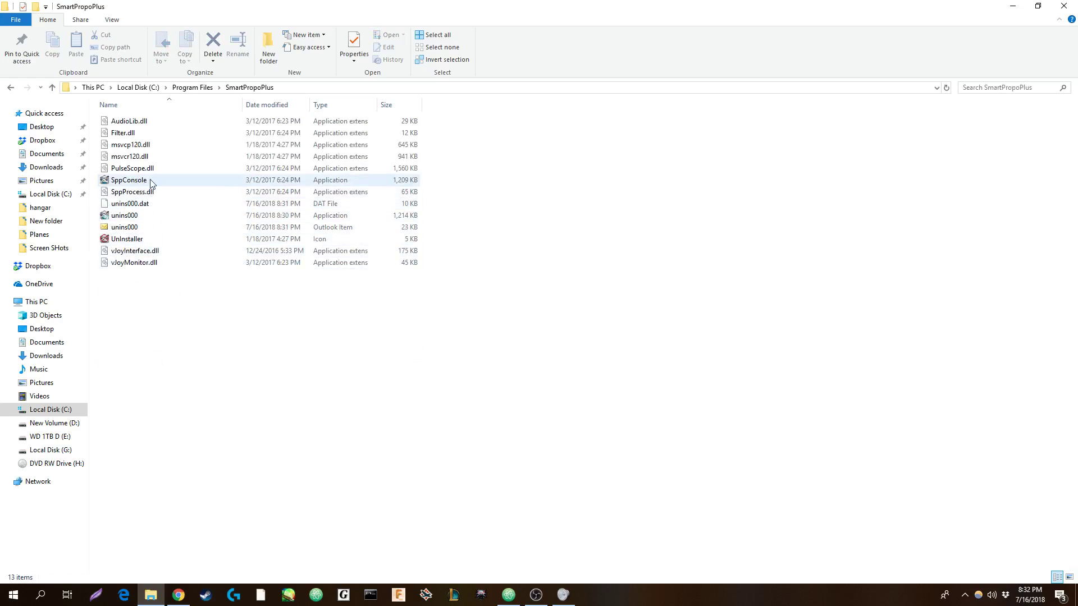
- Launch SppConsole with the USB Audio Device microphone as input, check the transmitter channels, then minimize it
double_click(147, 181)
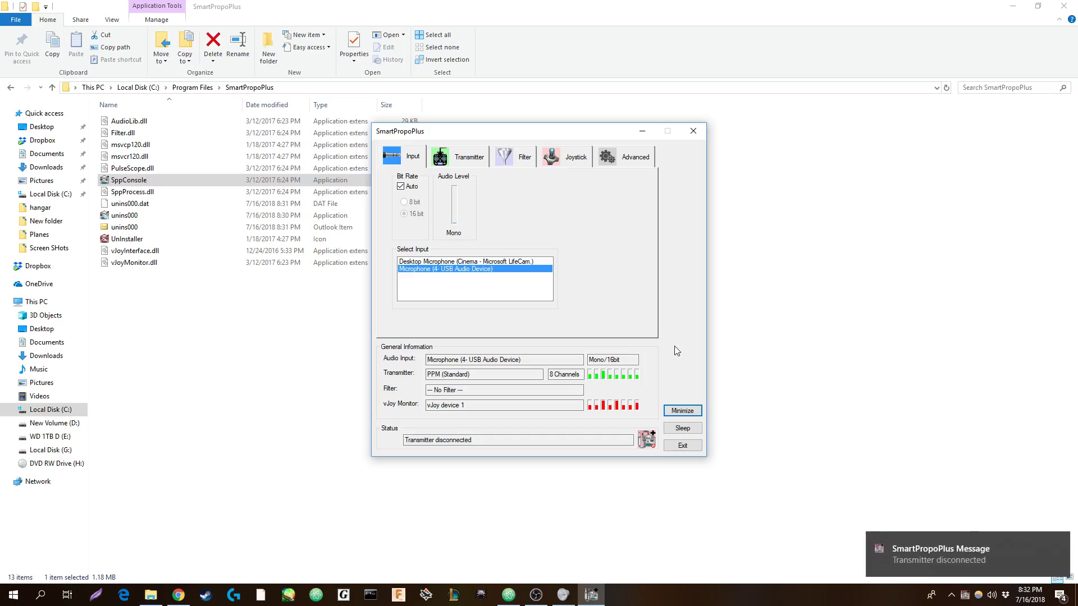
mouse_move(458, 266)
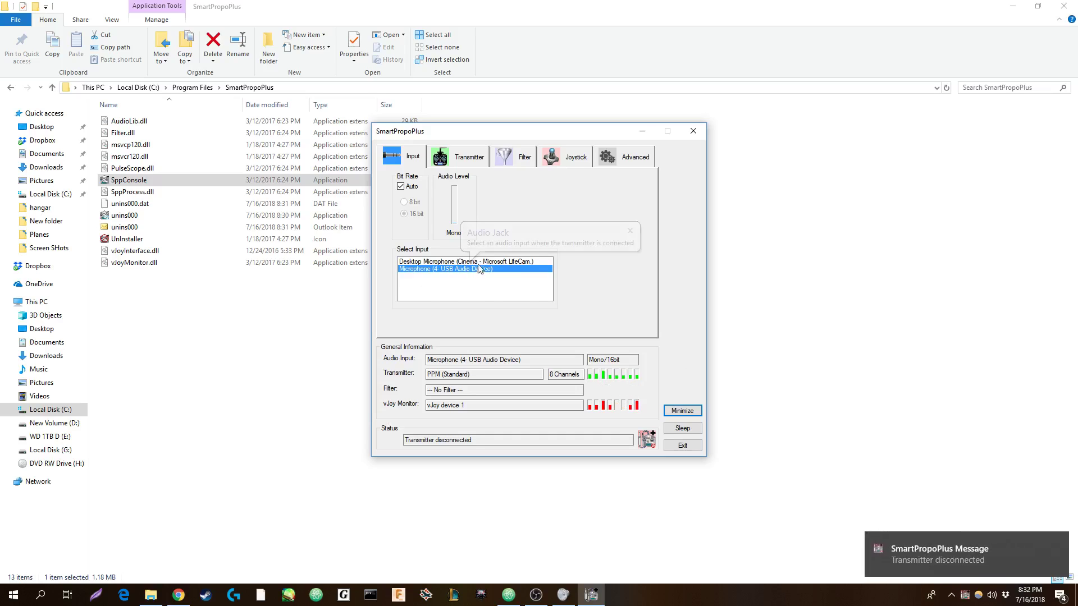
click(434, 270)
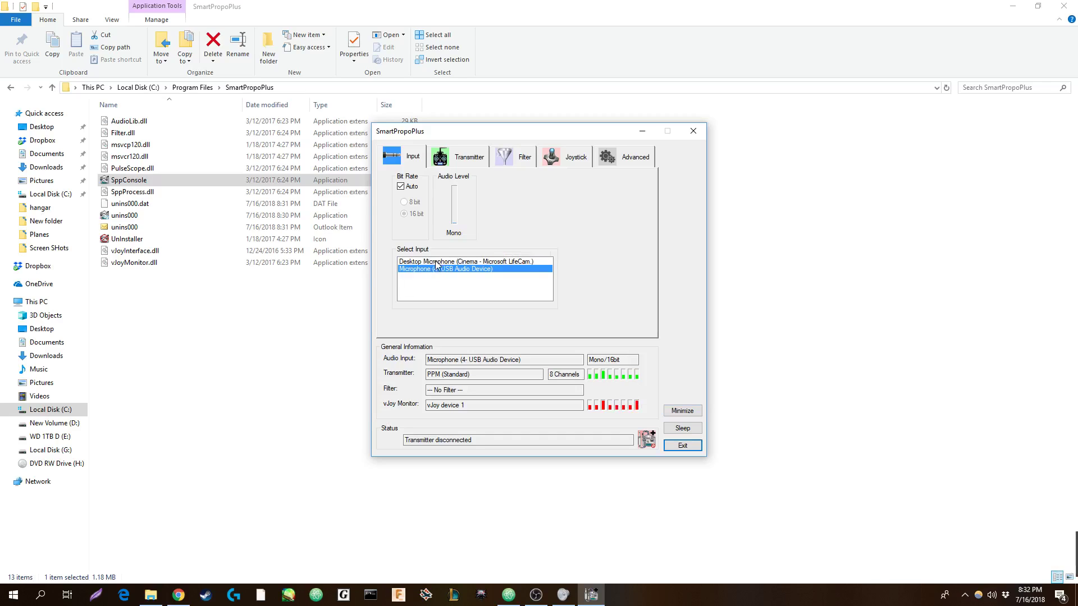
click(436, 262)
click(434, 270)
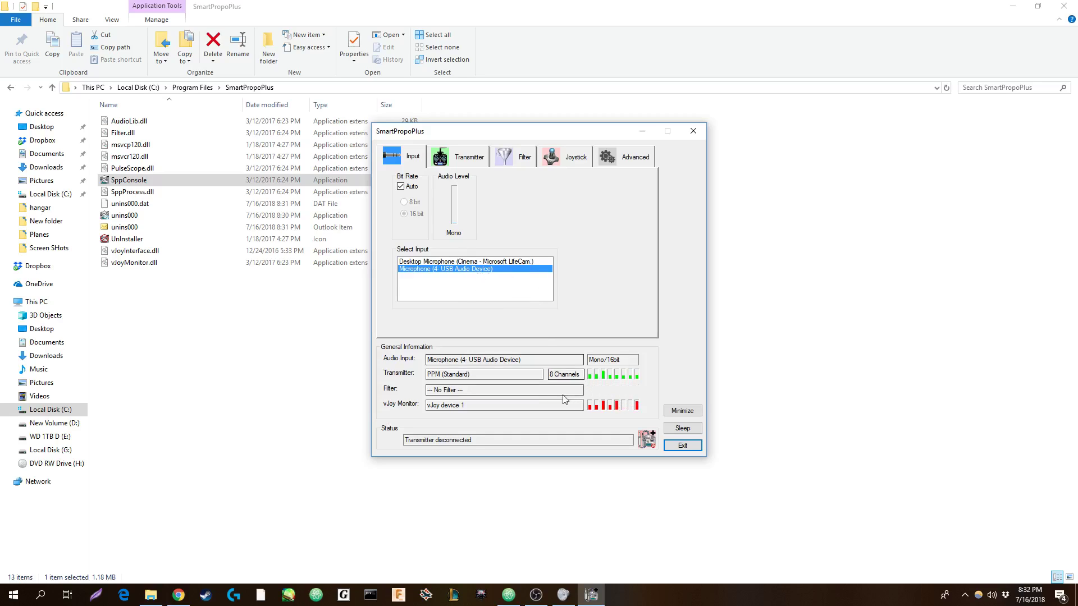
click(455, 161)
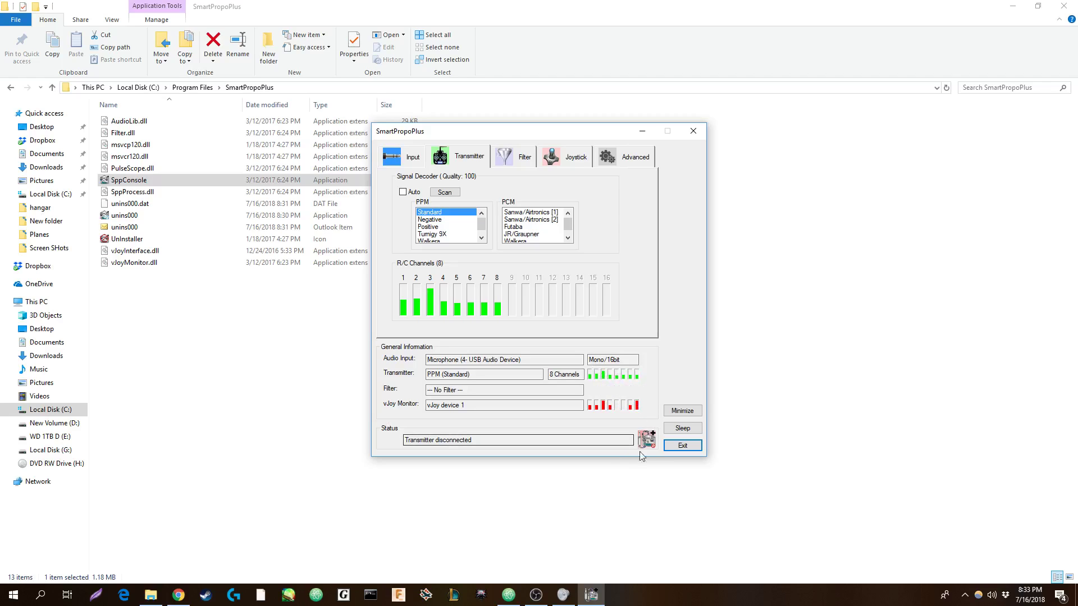
click(667, 411)
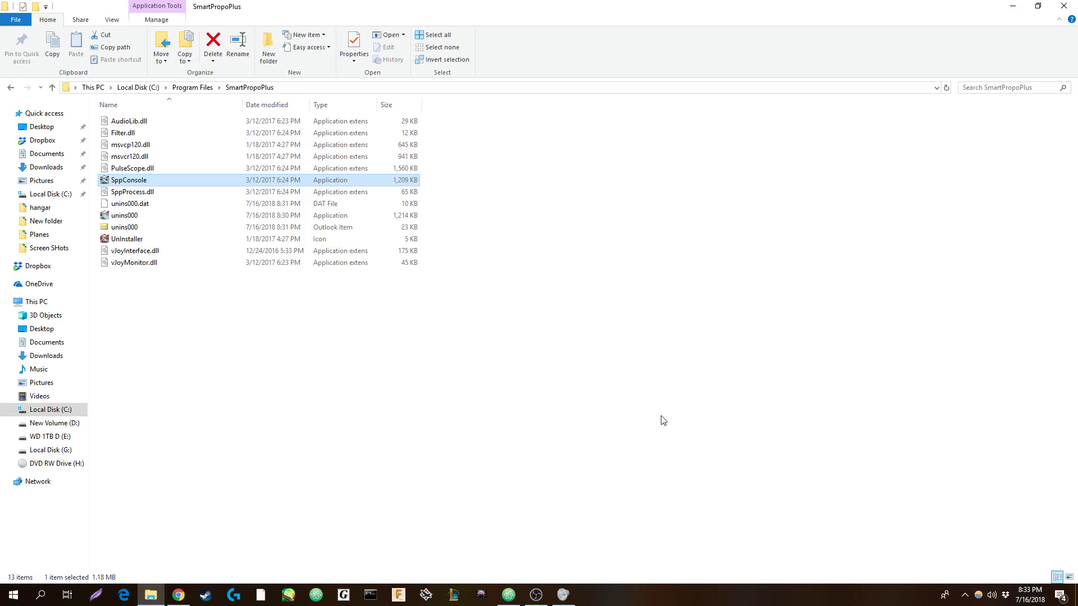
- Find RC Desk Pilot by searching 'rc des' in Start and launch the desktop app
click(40, 595)
text(rc des)
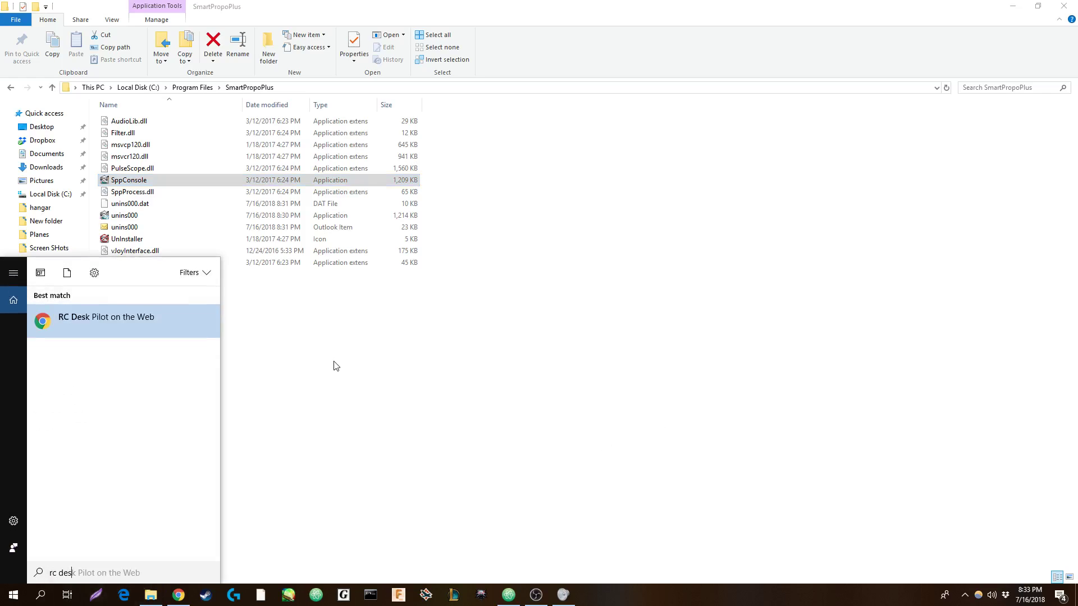
click(335, 366)
click(39, 595)
text(rc)
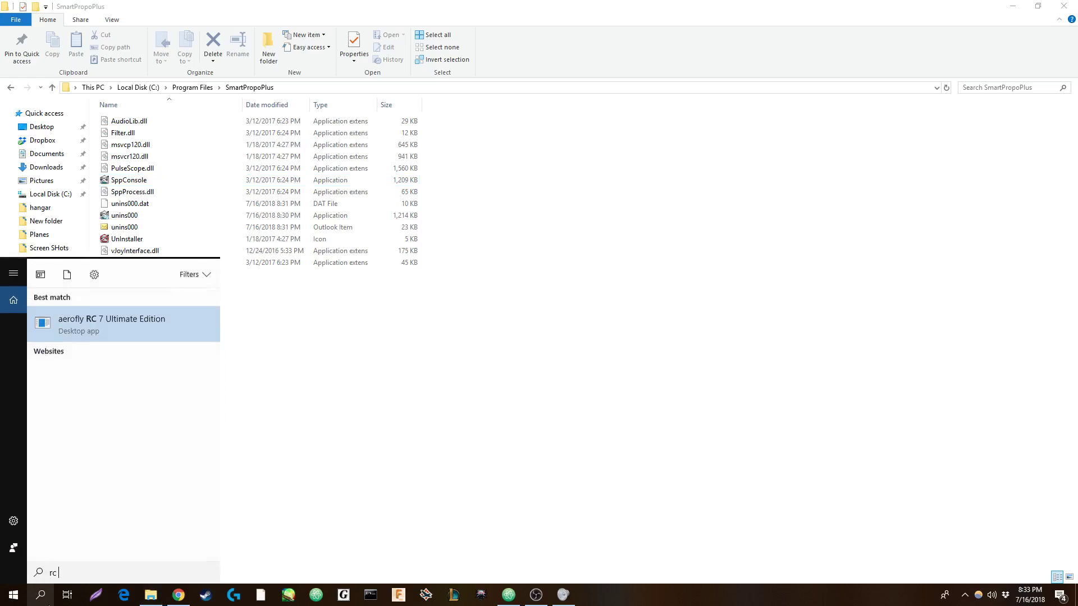
text( des)
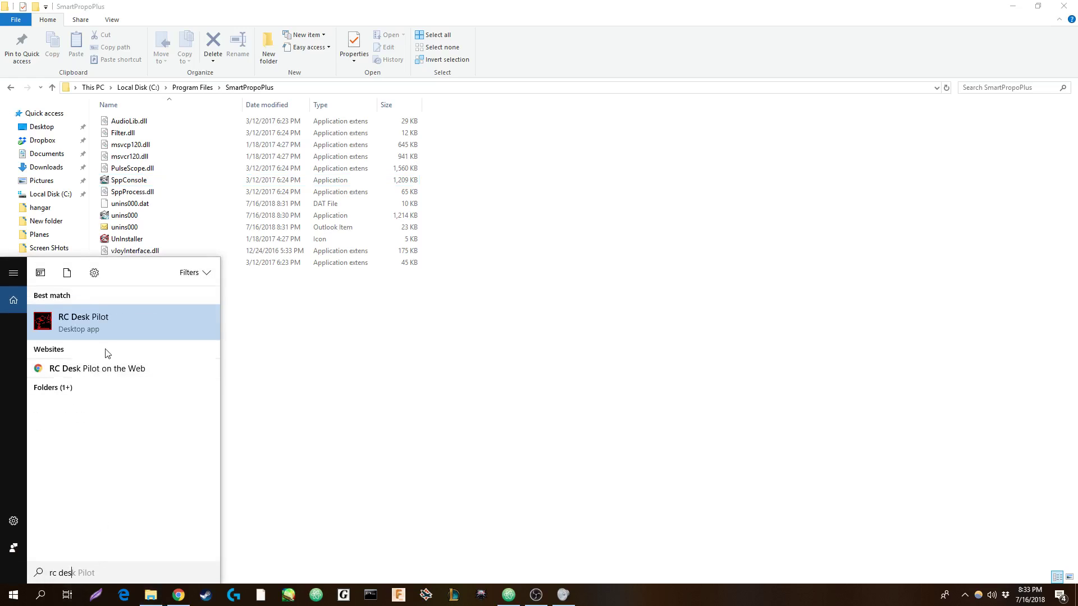
click(118, 333)
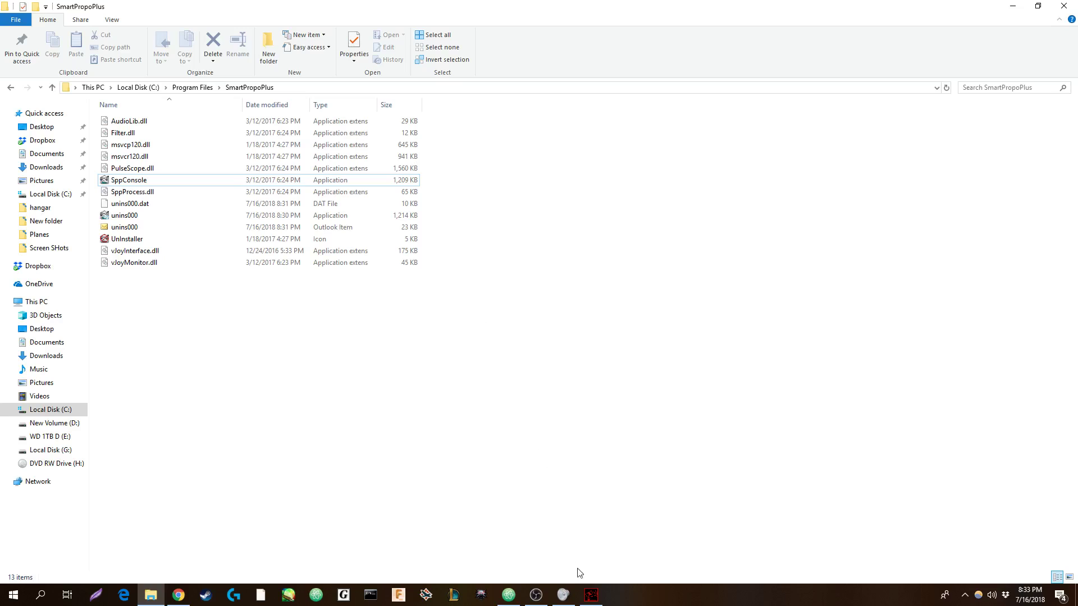
- Dismiss the welcome dialog, open control settings calibration, and bring up the vJoy Device properties
click(247, 350)
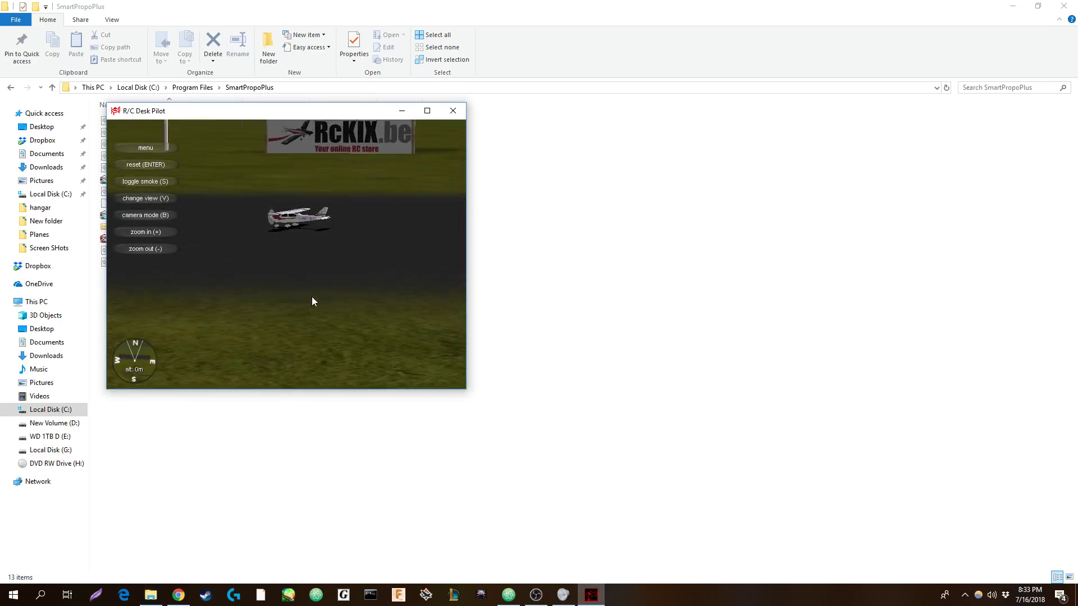
click(153, 150)
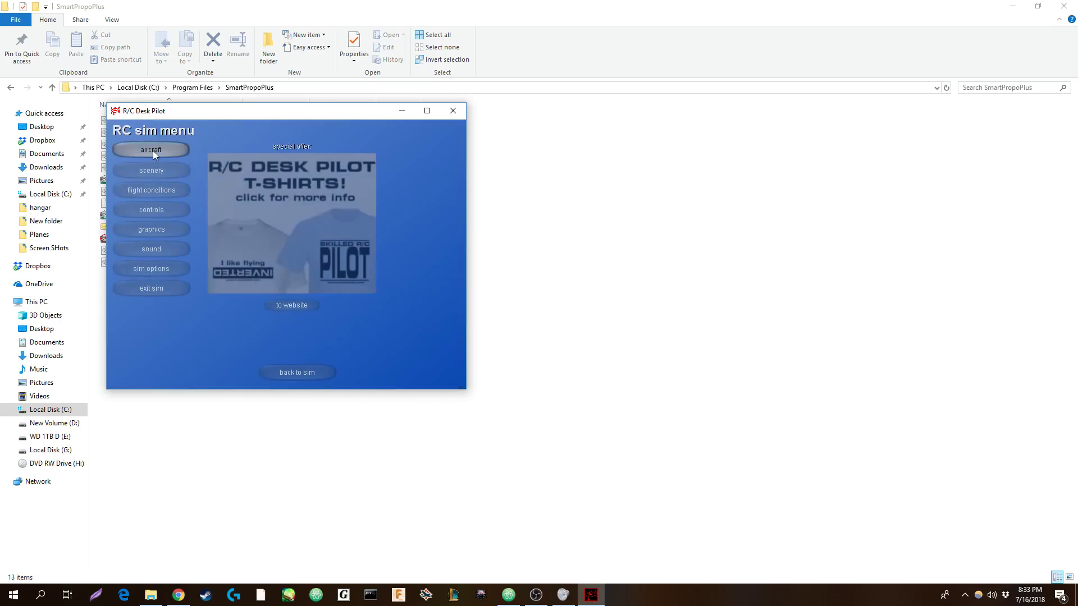
click(165, 208)
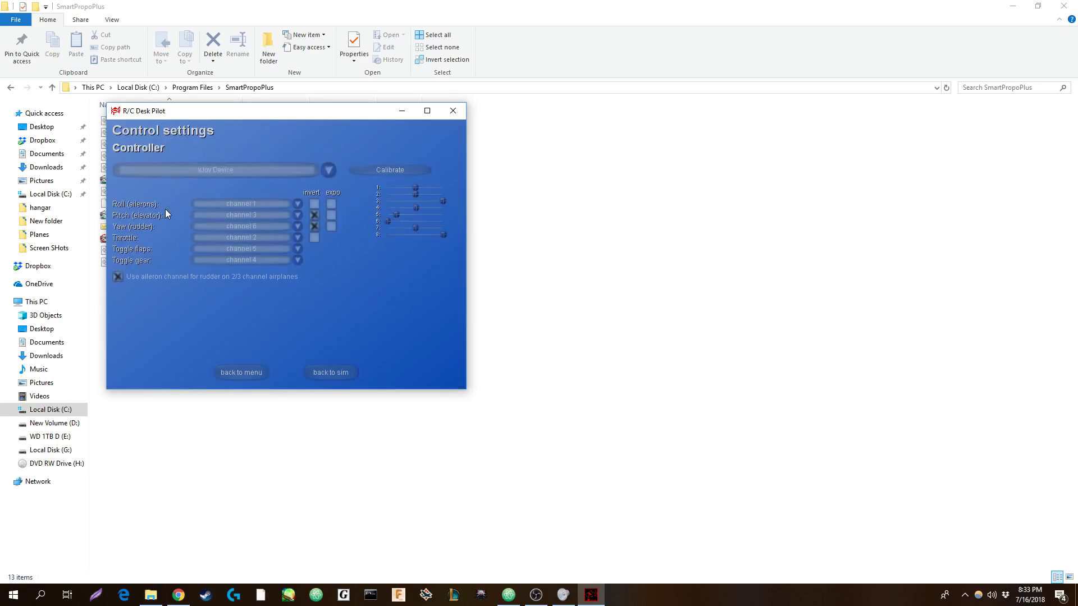
click(380, 175)
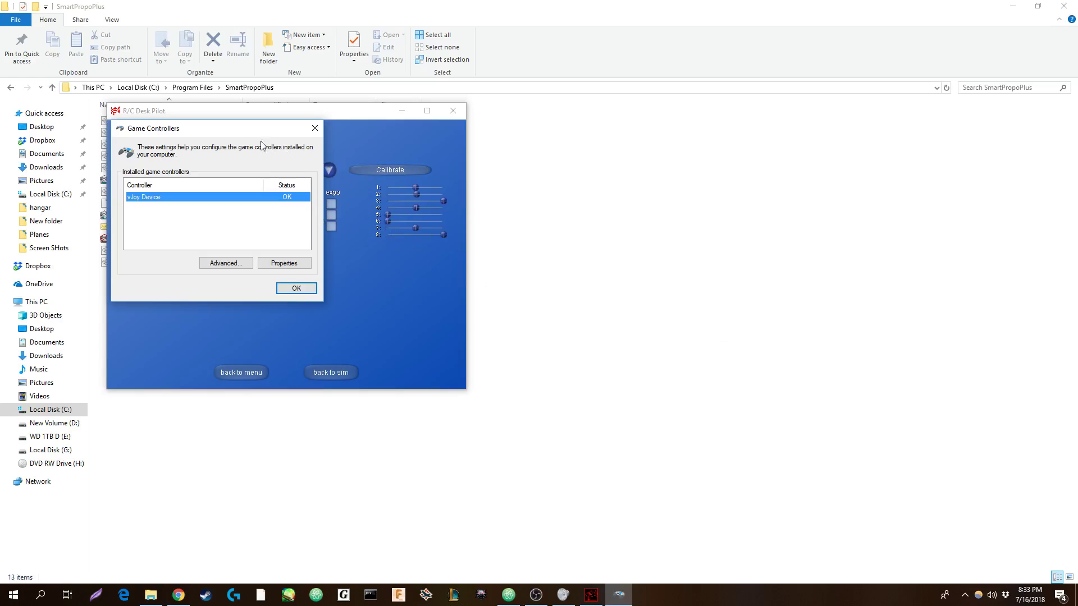
mouse_move(242, 132)
mouse_down()
mouse_move(517, 156)
mouse_move(340, 157)
mouse_up()
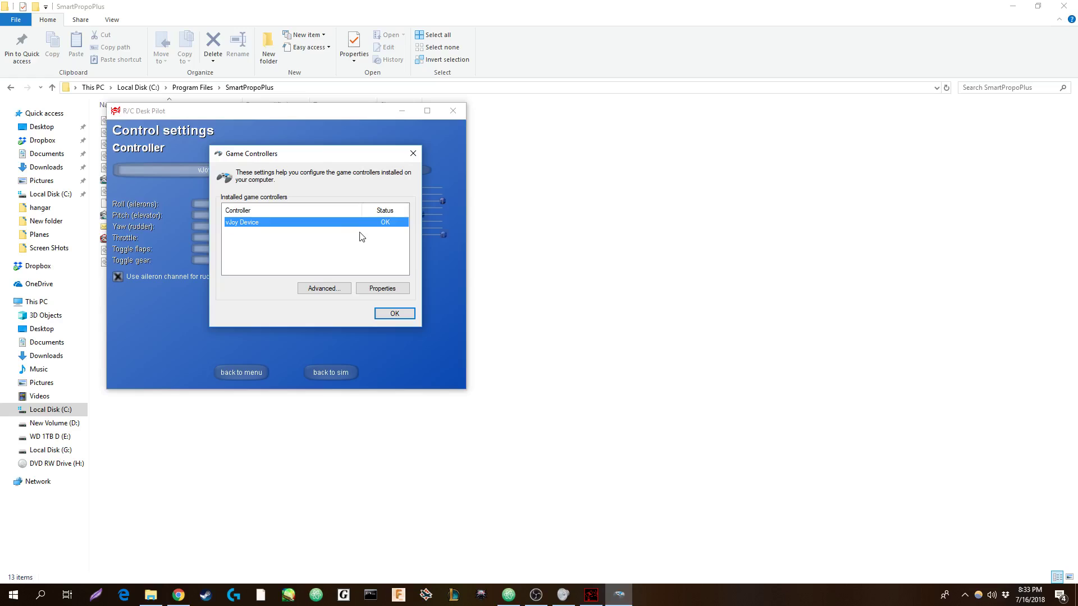
click(382, 288)
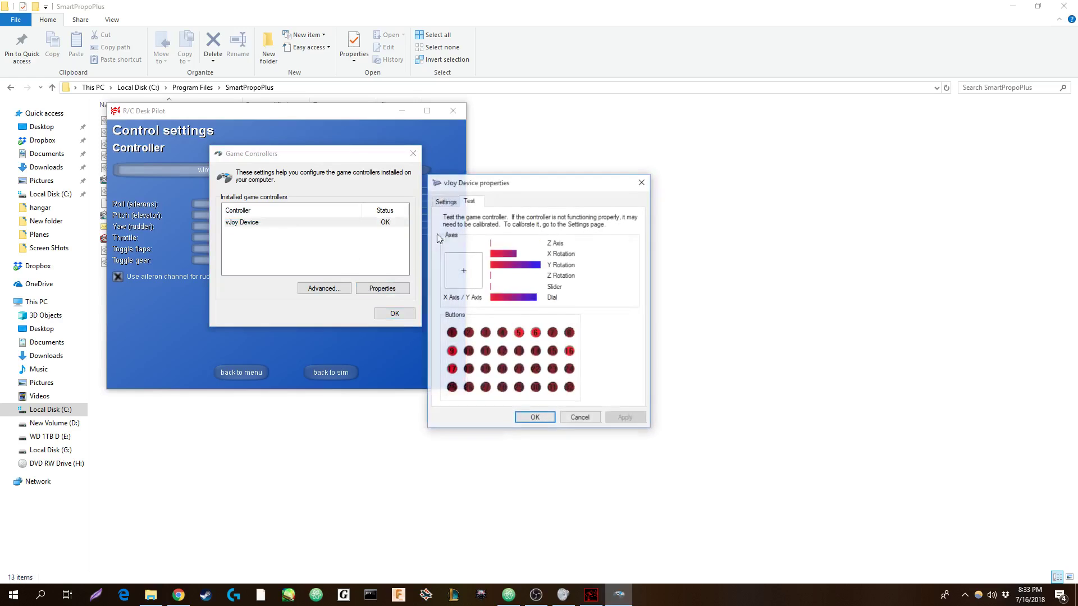
- Calibrate the vJoy Device through each step: axes, center point, Z Axis, X/Y Rotation and Dial
click(445, 201)
click(589, 263)
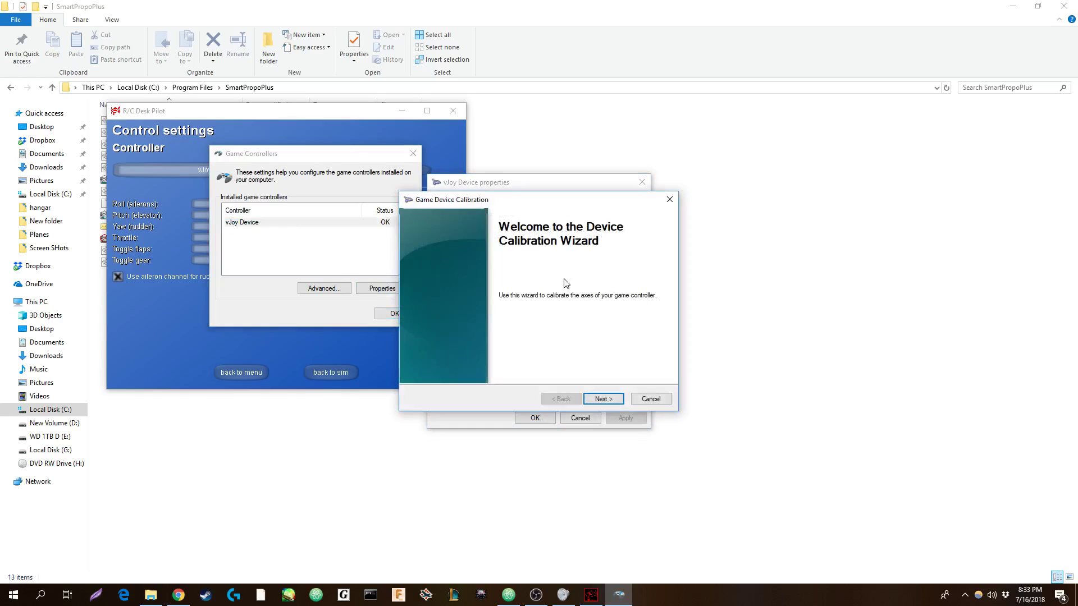
click(614, 402)
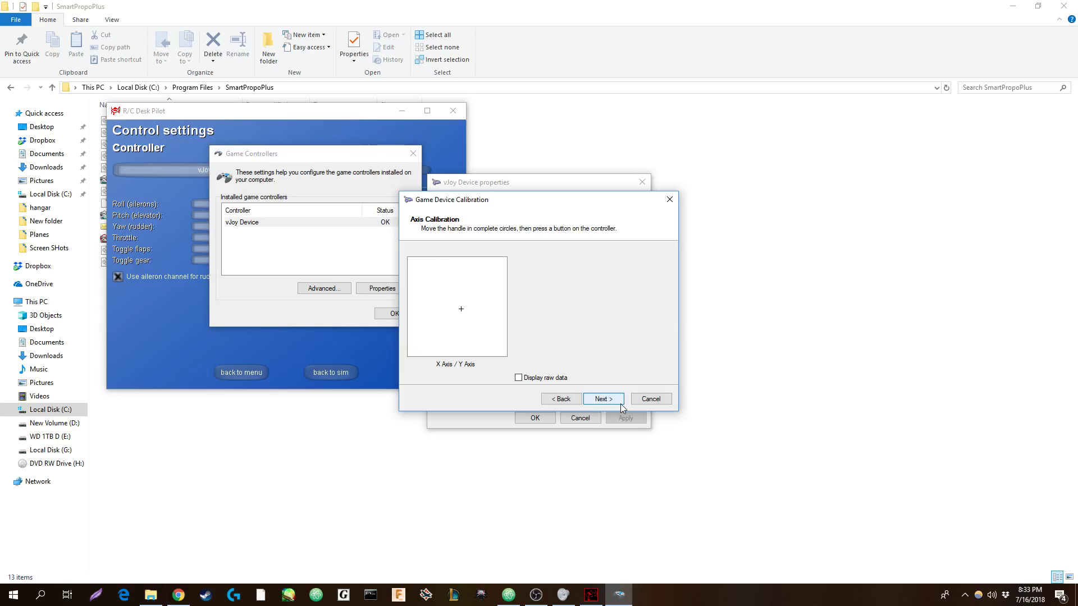
click(621, 403)
click(621, 404)
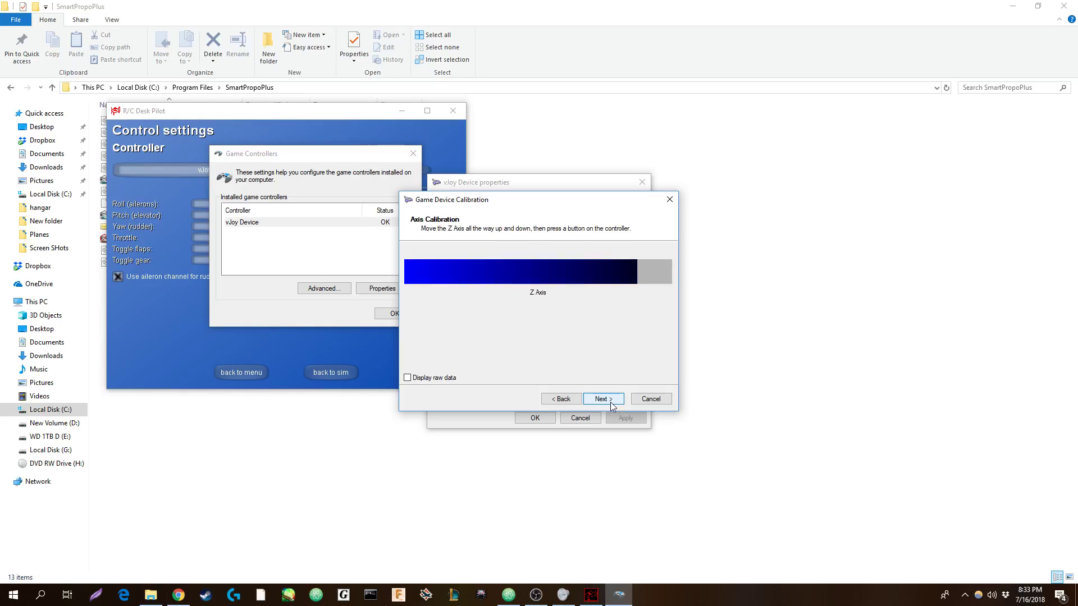
click(611, 402)
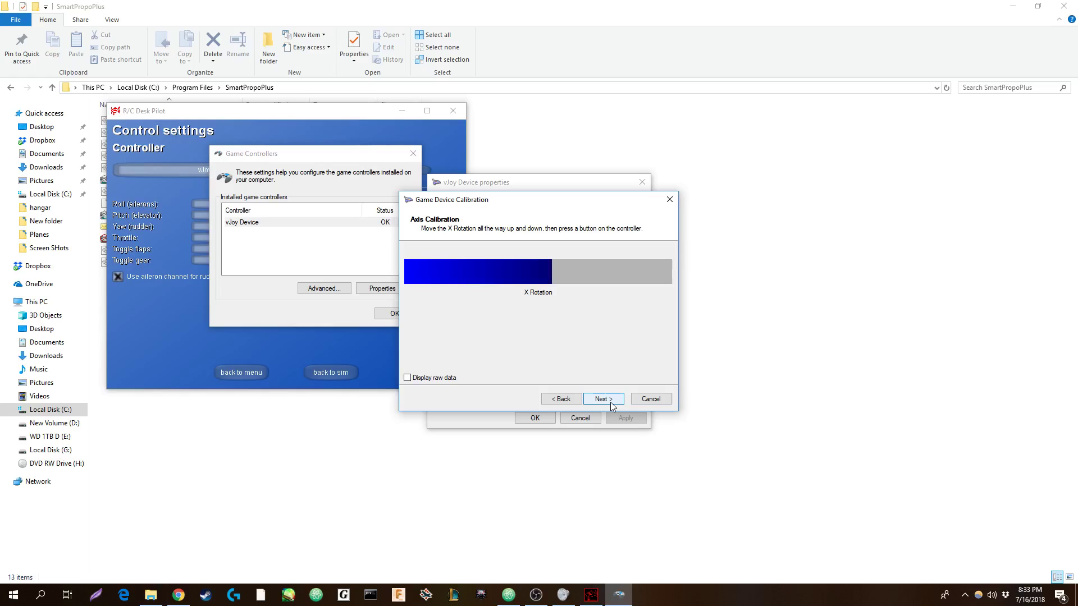
click(610, 402)
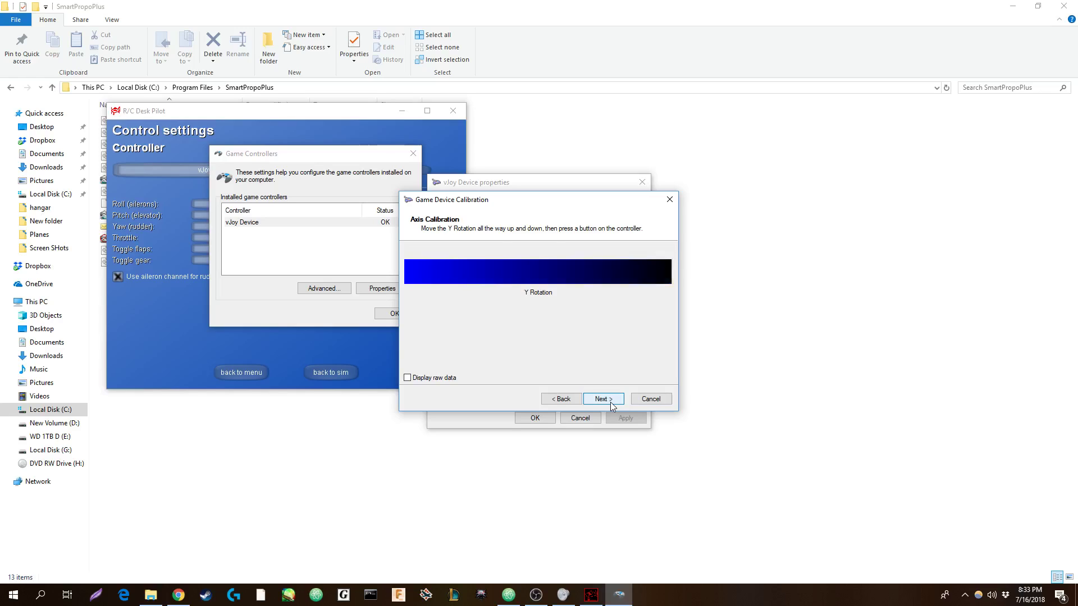
click(611, 402)
click(611, 402)
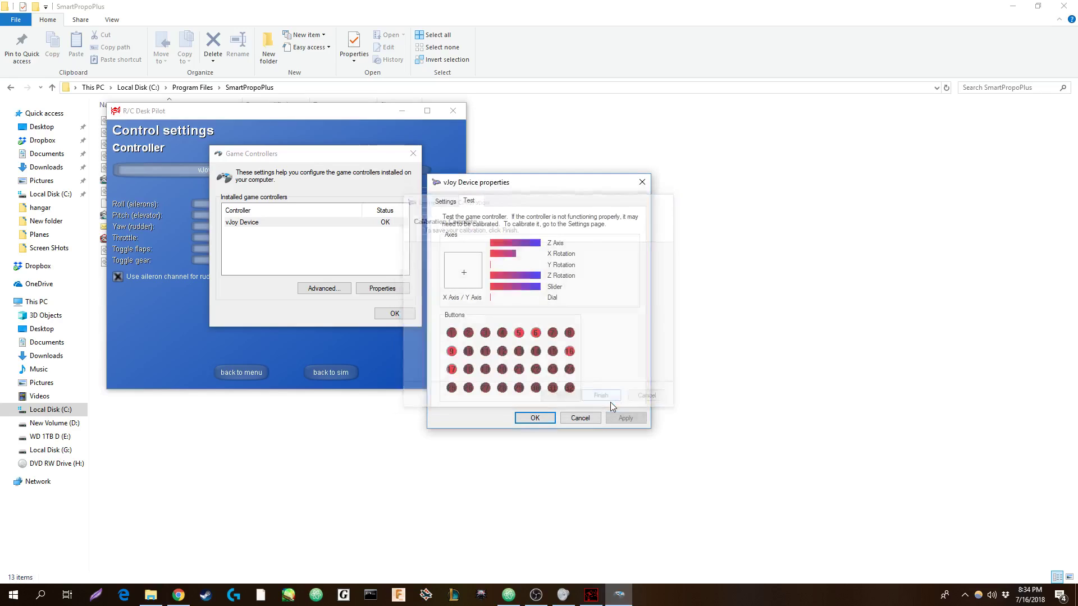
- Close the vJoy Device properties and Game Controllers windows and return to the simulator
click(537, 418)
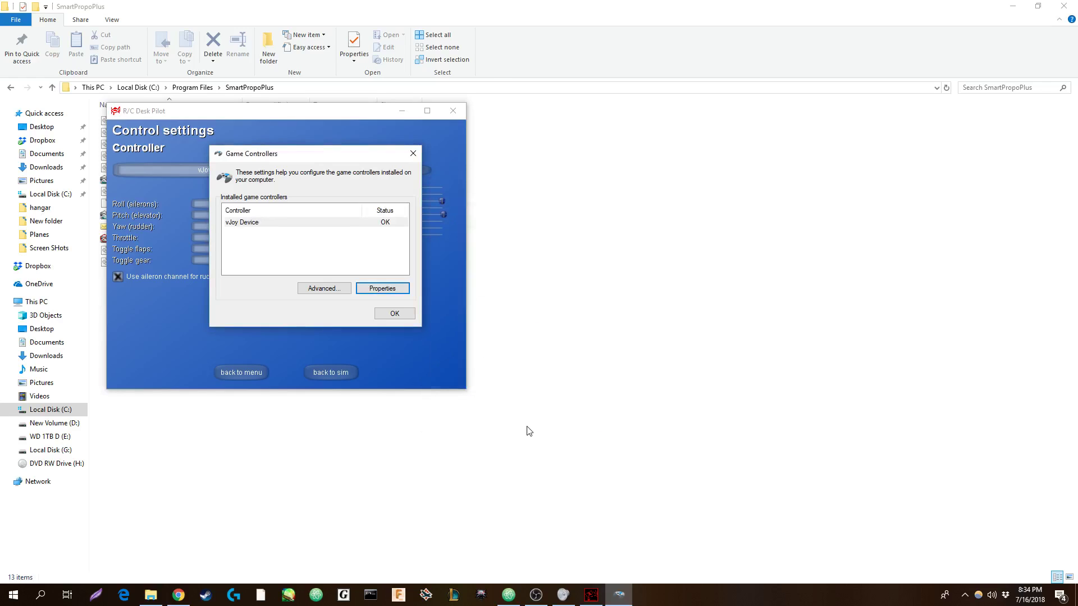
click(376, 316)
click(349, 372)
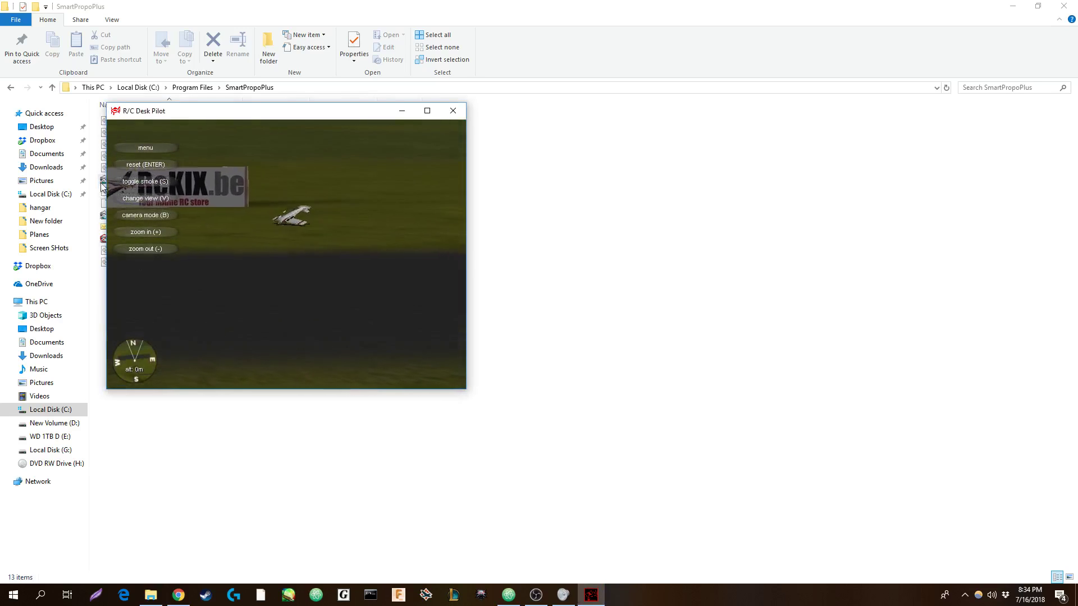
- In the control settings, assign Throttle to channel 4
click(146, 148)
click(157, 213)
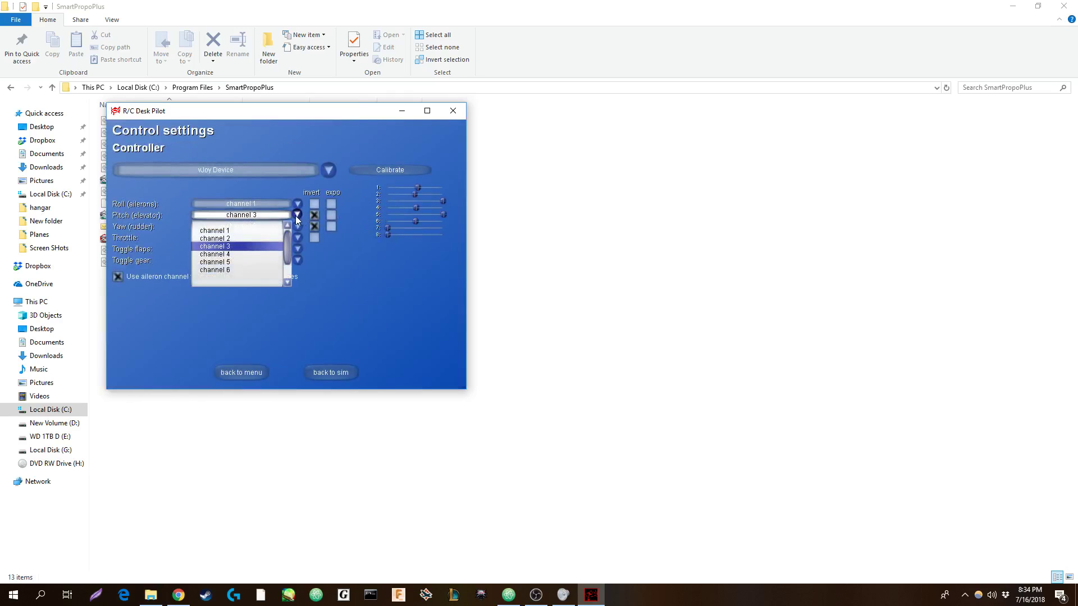
click(292, 225)
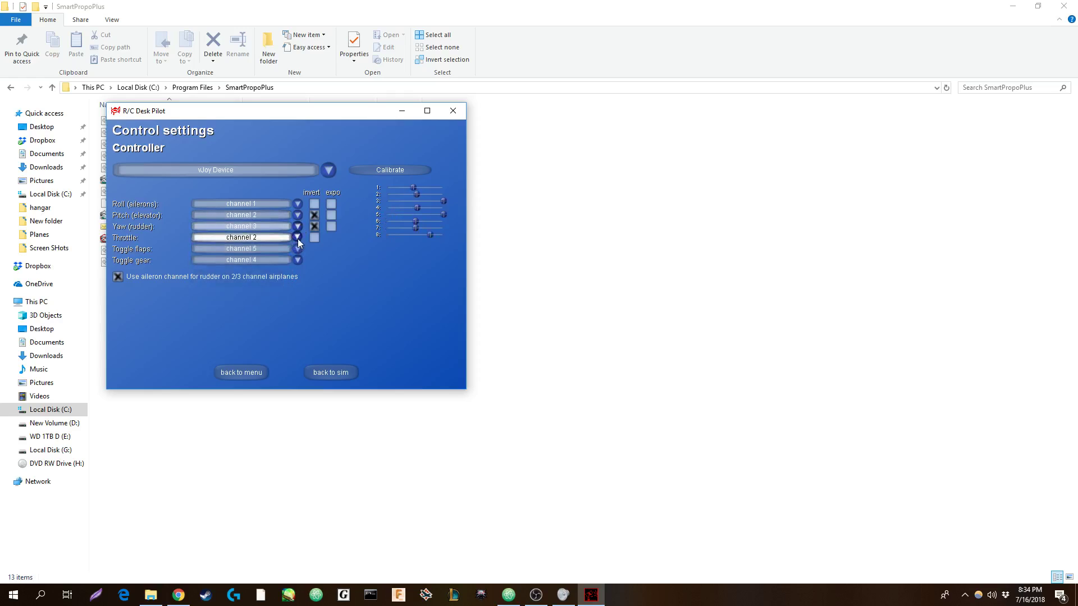
click(297, 238)
click(257, 278)
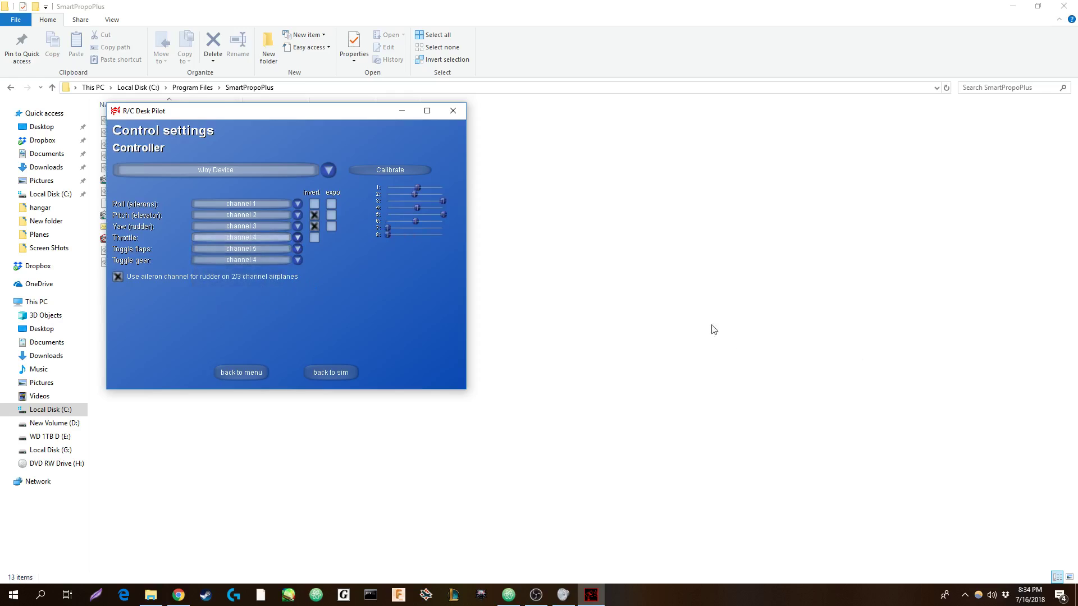
- Stop inverting pitch, invert throttle, and resume flight
click(315, 215)
click(314, 226)
click(314, 237)
click(337, 375)
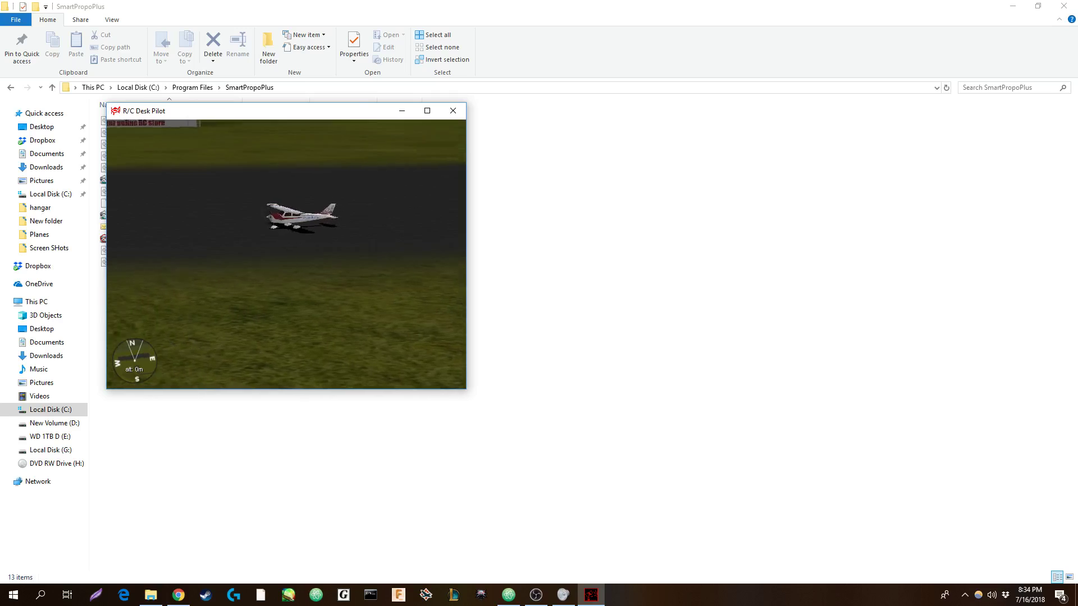
- Pick a new channel for Yaw (rudder) in the control settings and resume flying
mouse_move(156, 123)
click(141, 148)
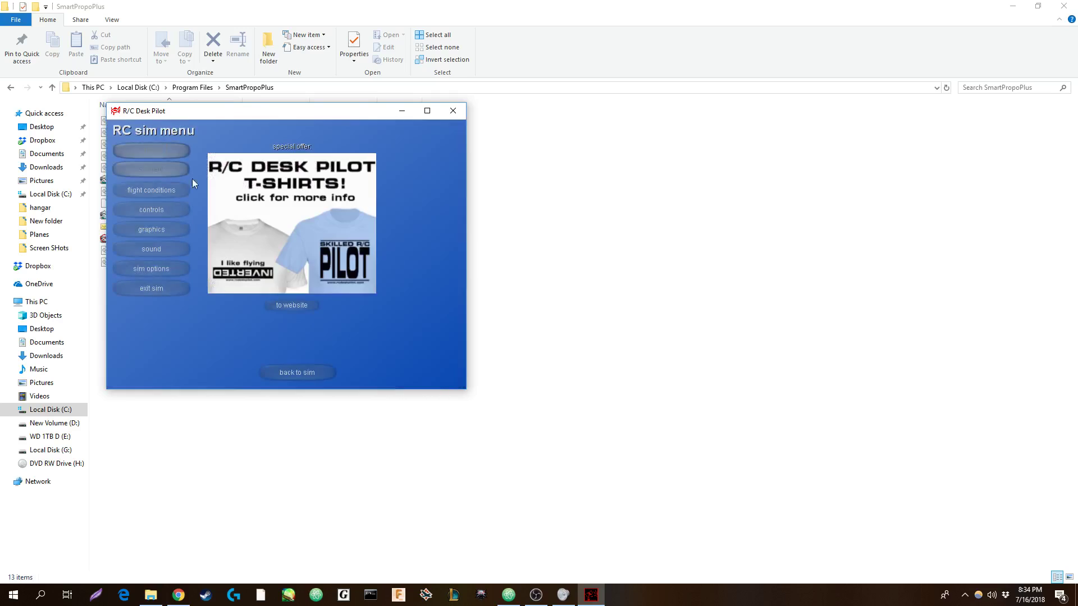
click(171, 210)
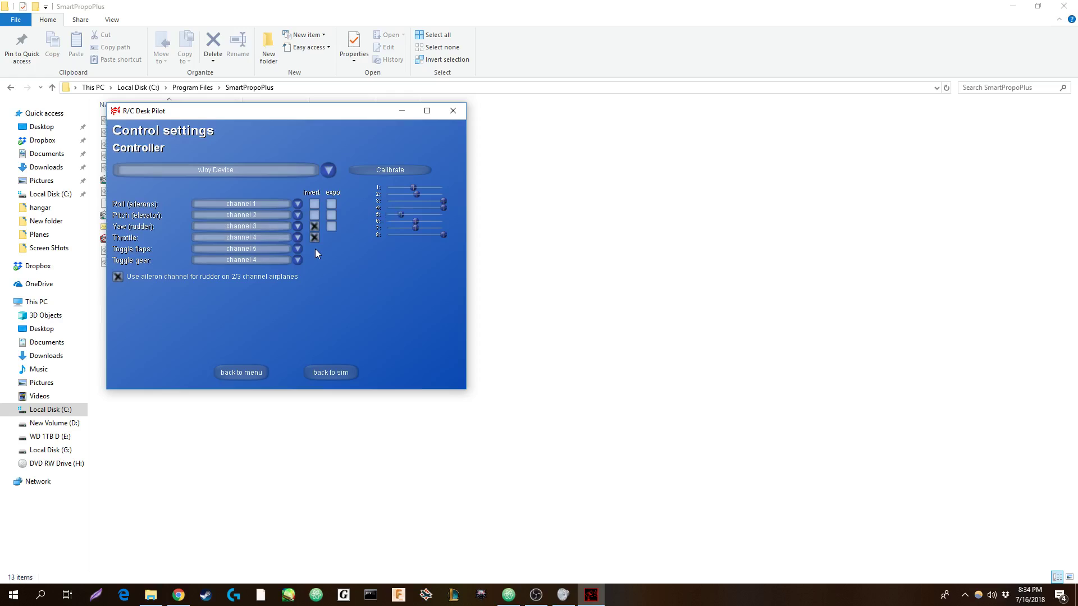
click(296, 238)
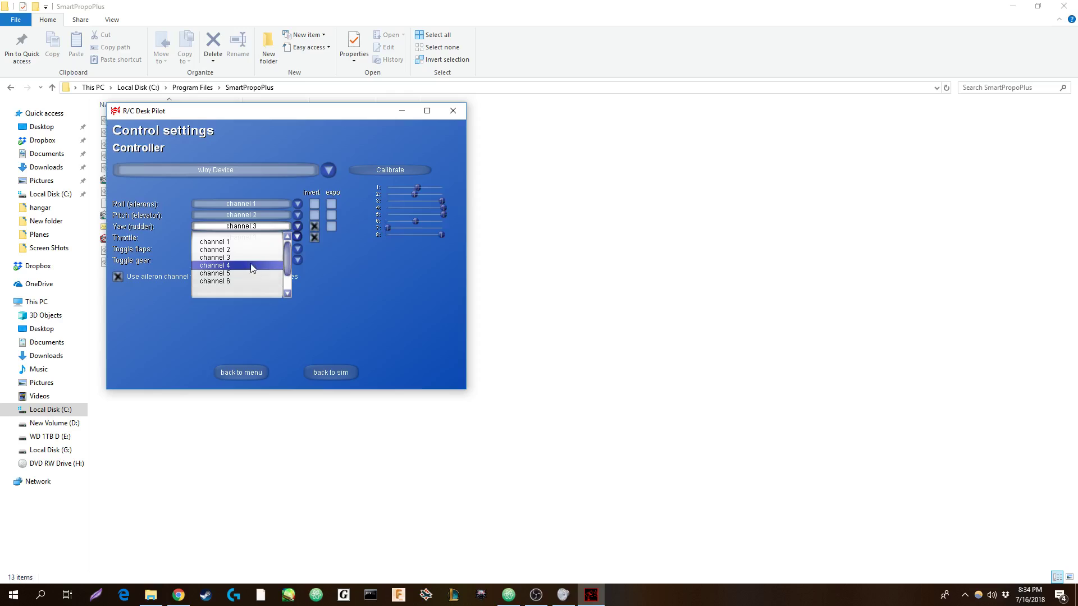
click(241, 264)
click(337, 373)
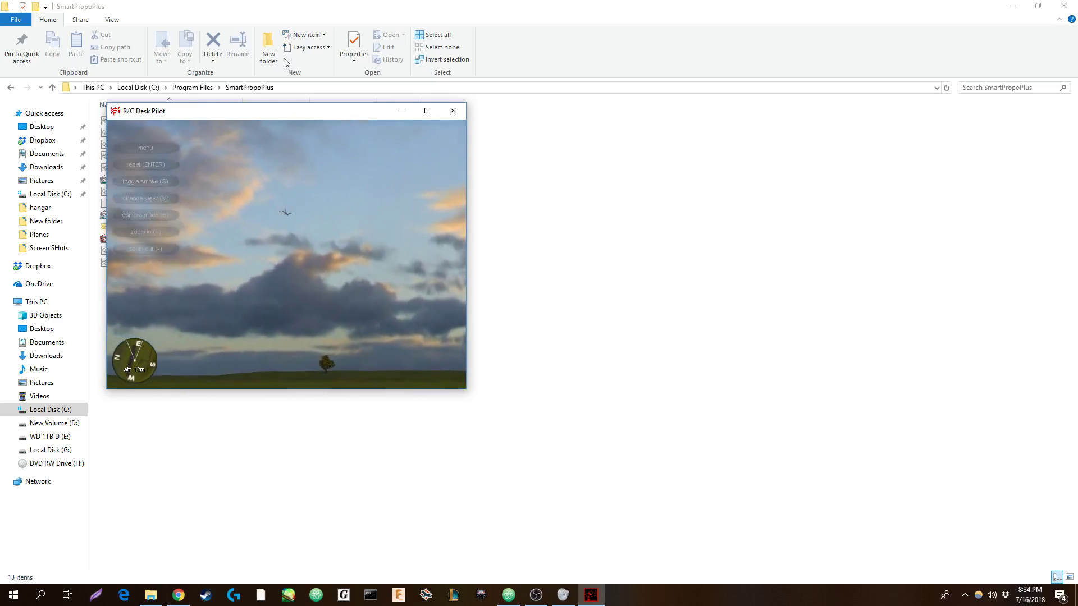
- Maximize the simulator window, switch to the fixed-zoom pilot camera, and reset the plane onto the runway
mouse_move(156, 154)
click(433, 111)
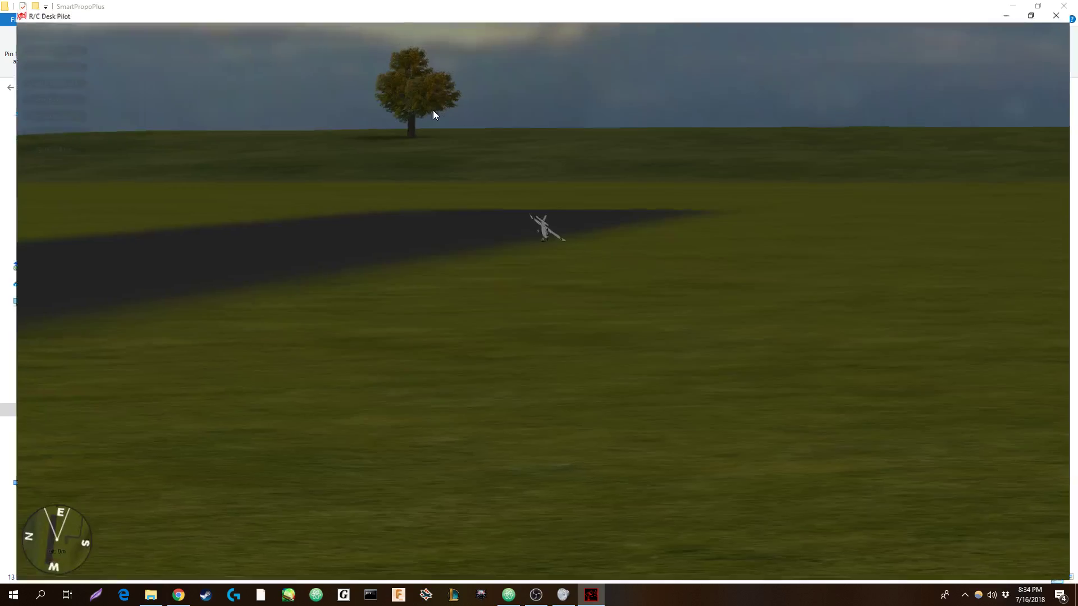
click(46, 109)
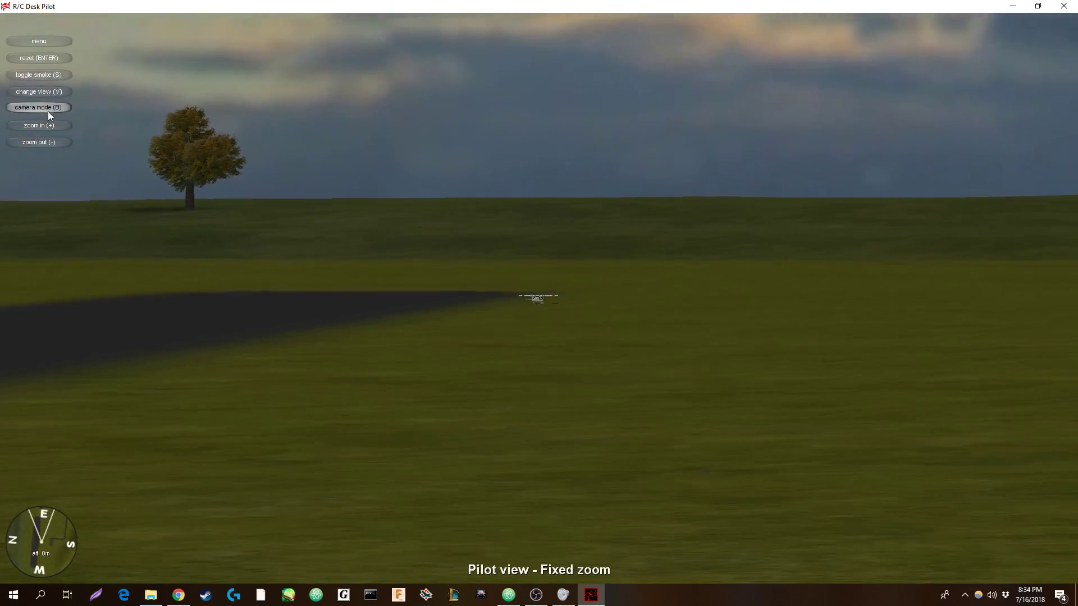
key(Return)
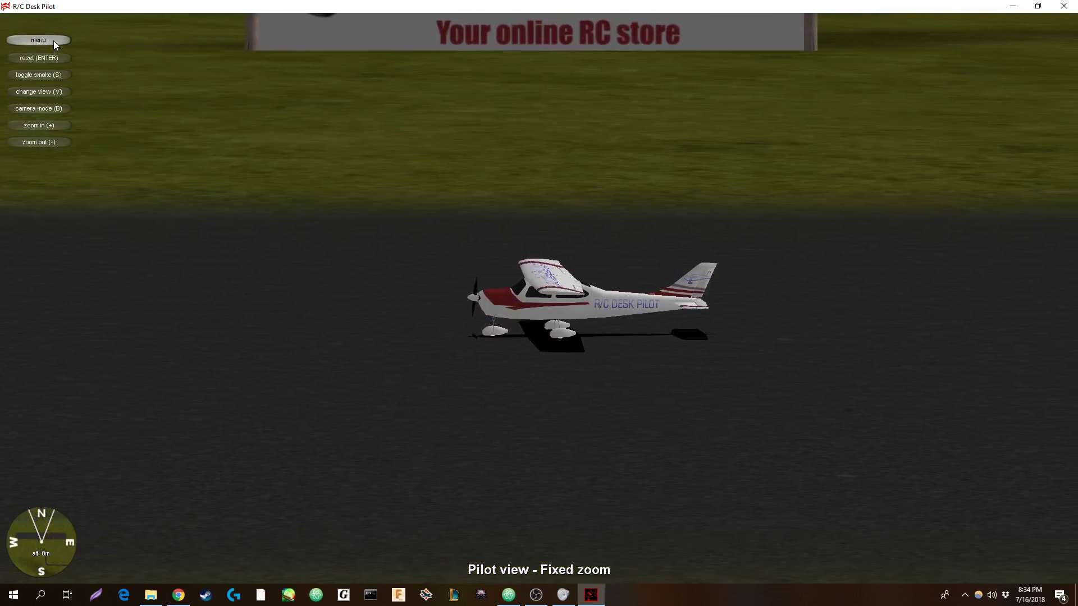
- Change the scenery to Modelvliegclub Hasselt and return to flight
click(49, 42)
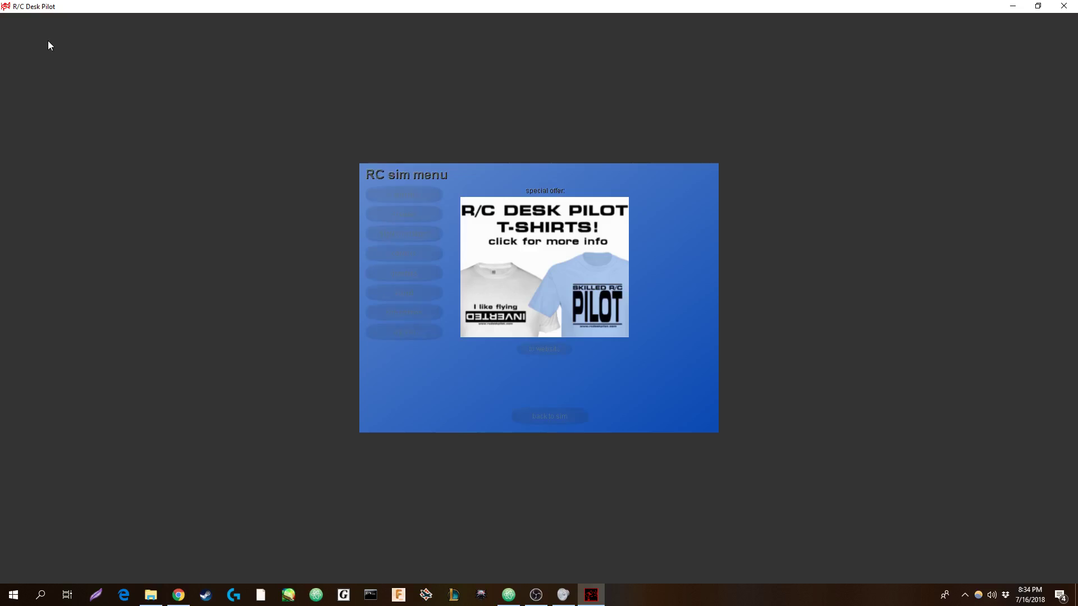
click(404, 216)
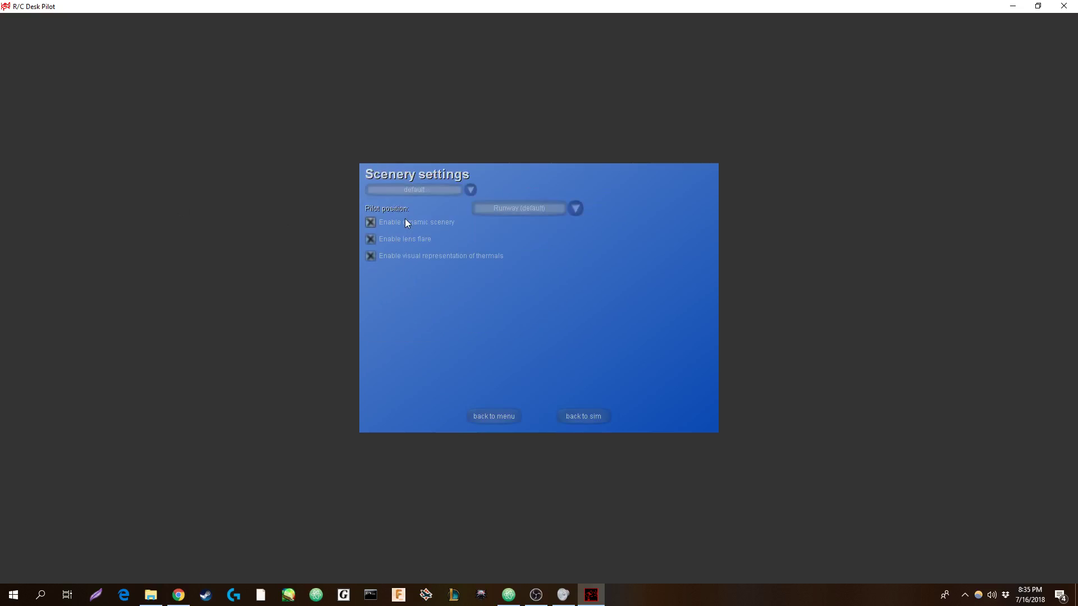
click(471, 190)
click(426, 220)
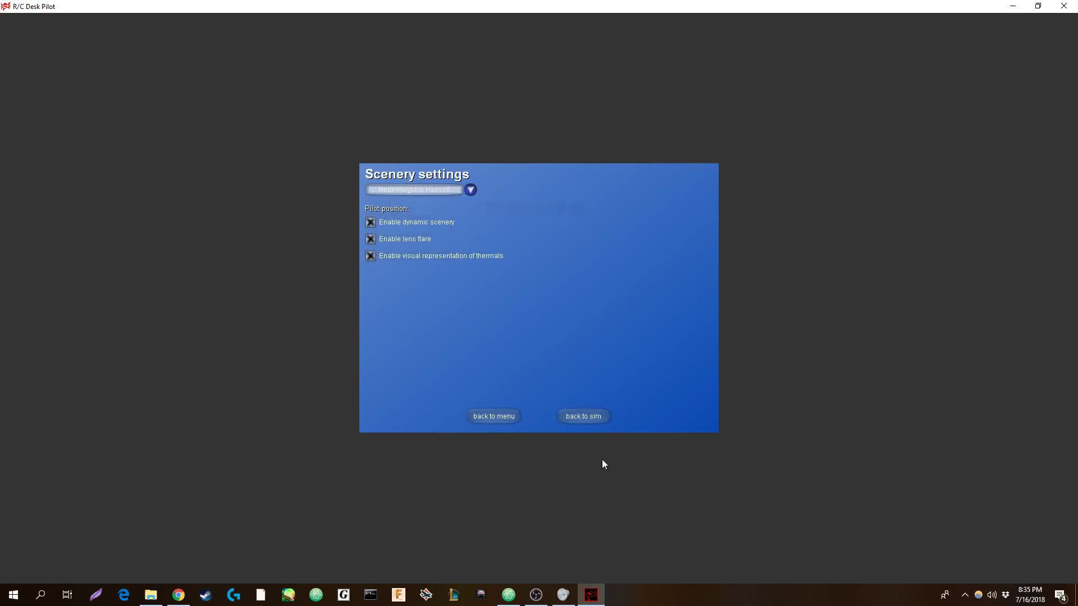
click(602, 422)
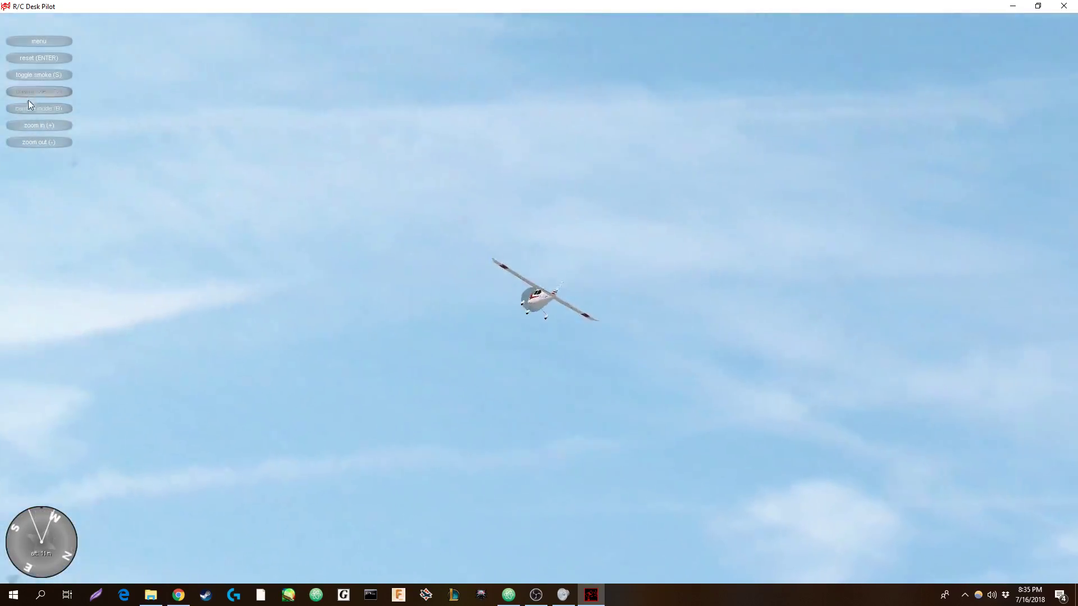
- Cycle the camera to Pilot view – Fixed zoom, then reset the plane onto the Hasselt runway after test flights
click(28, 107)
click(19, 109)
click(15, 110)
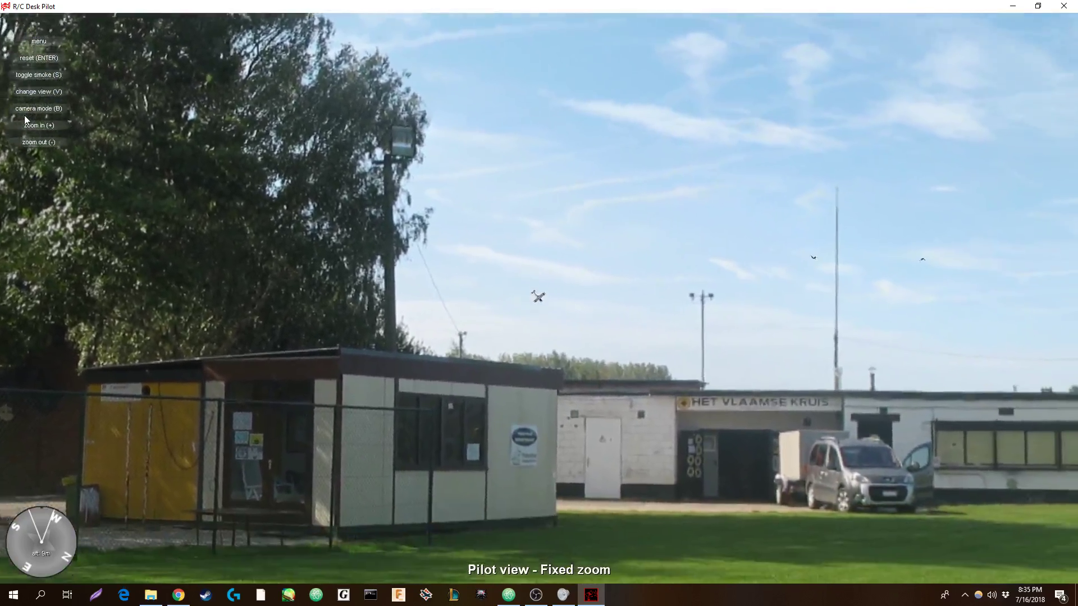
key(Return)
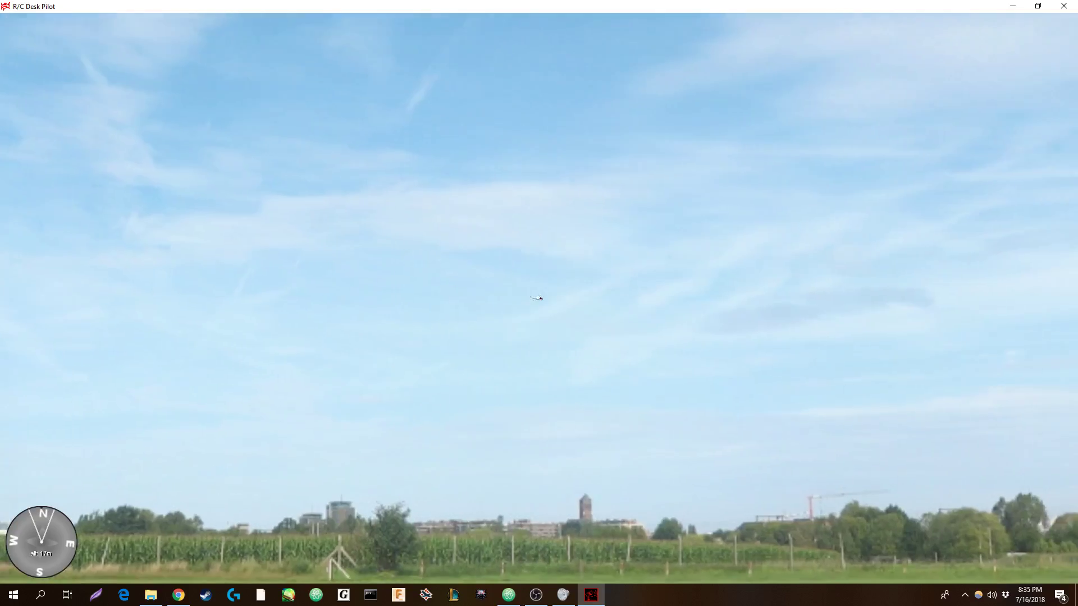
mouse_move(337, 79)
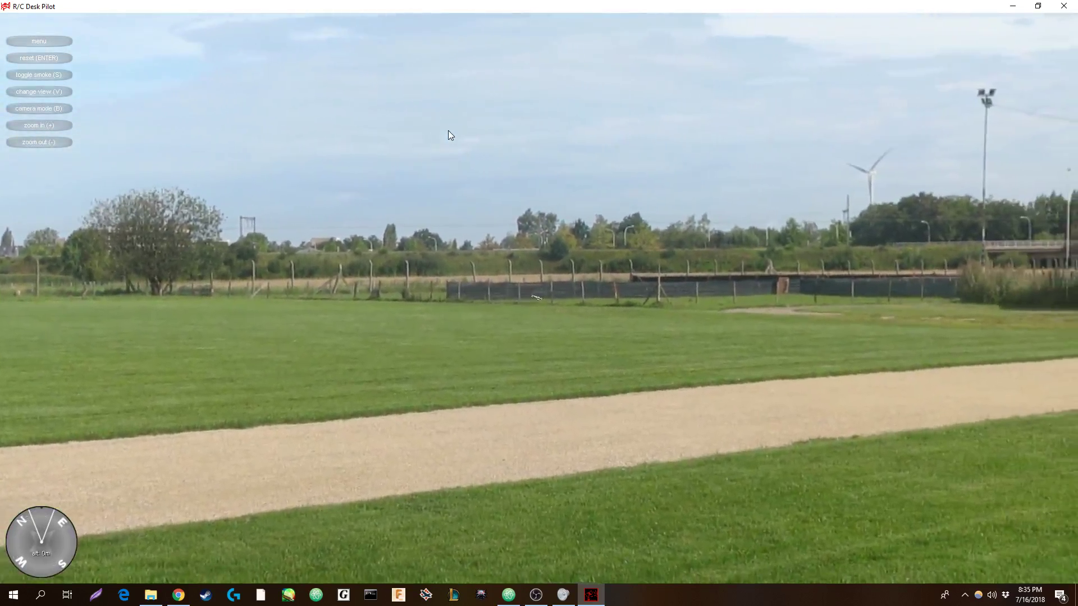
key(Return)
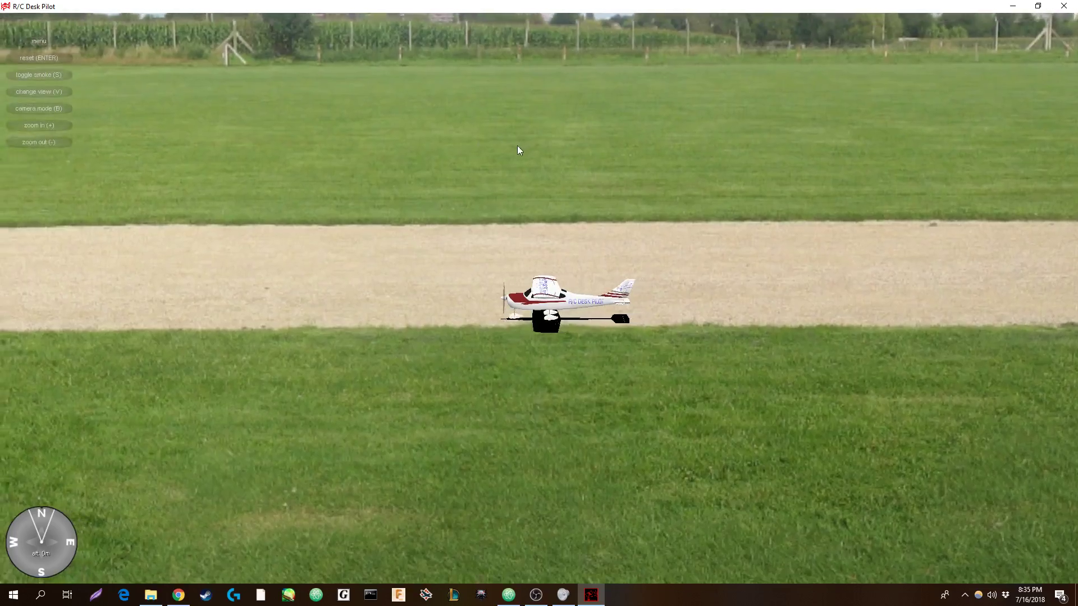